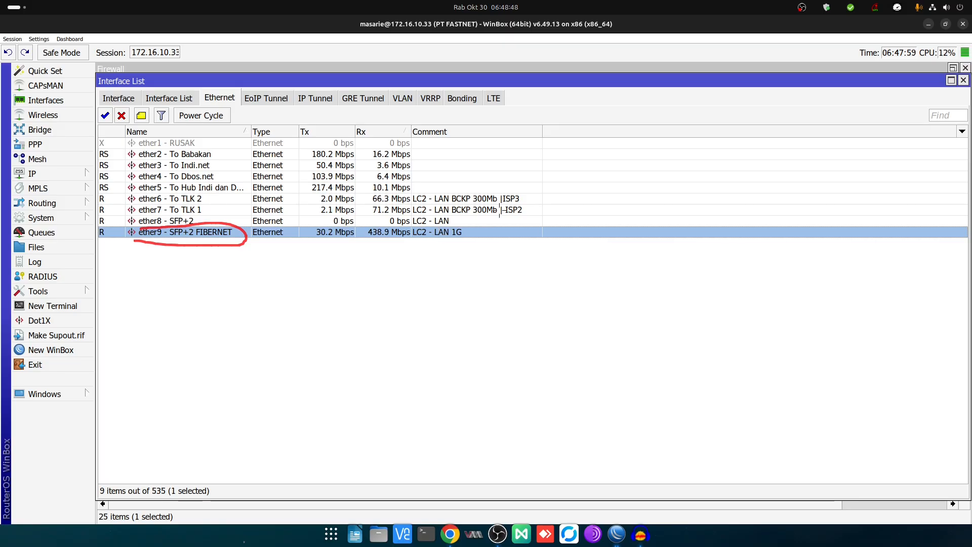
pyautogui.moveTo(585, 189)
pyautogui.mouseDown()
pyautogui.moveTo(531, 202)
pyautogui.moveTo(571, 209)
pyautogui.mouseUp()
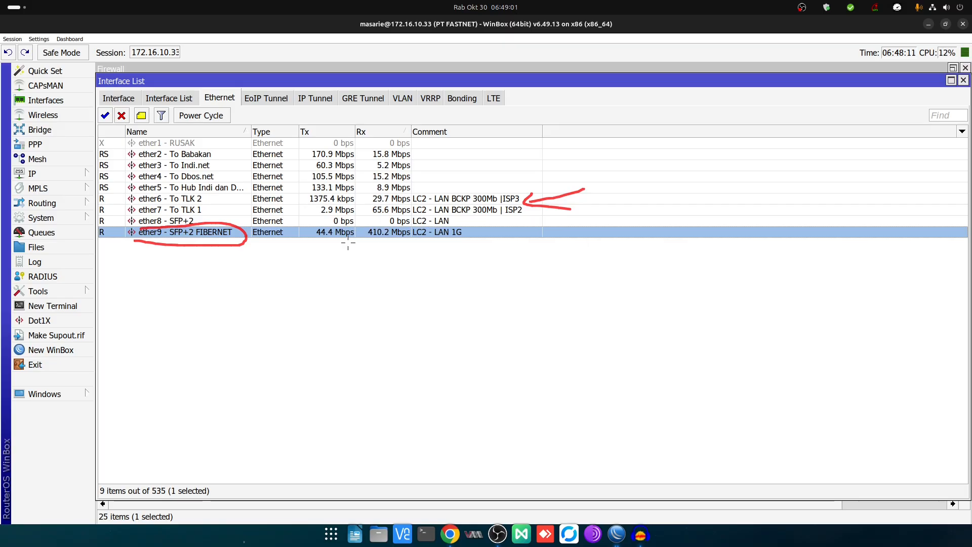
pyautogui.moveTo(508, 230)
pyautogui.mouseDown()
pyautogui.moveTo(487, 230)
pyautogui.moveTo(494, 232)
pyautogui.mouseUp()
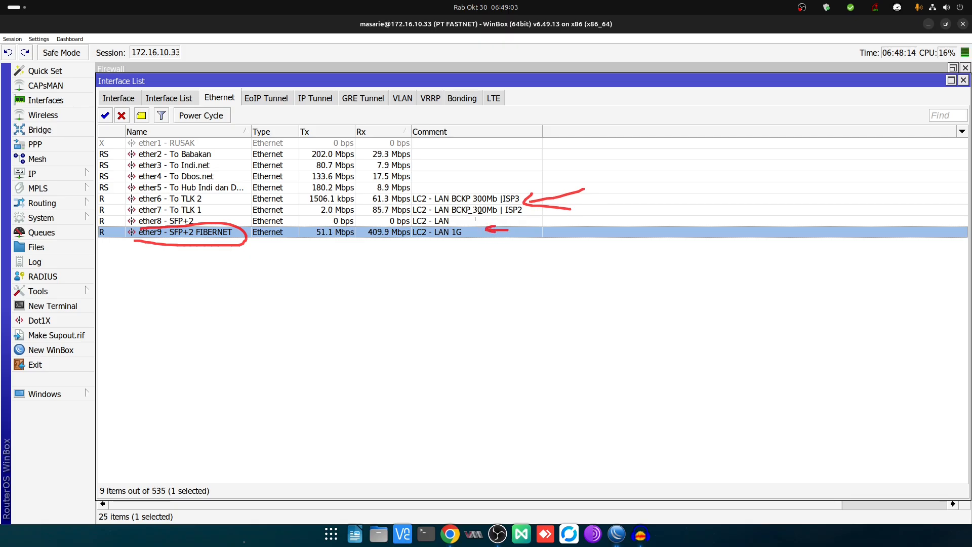
pyautogui.moveTo(495, 187)
pyautogui.mouseDown()
pyautogui.moveTo(451, 185)
pyautogui.moveTo(536, 195)
pyautogui.moveTo(524, 195)
pyautogui.mouseUp()
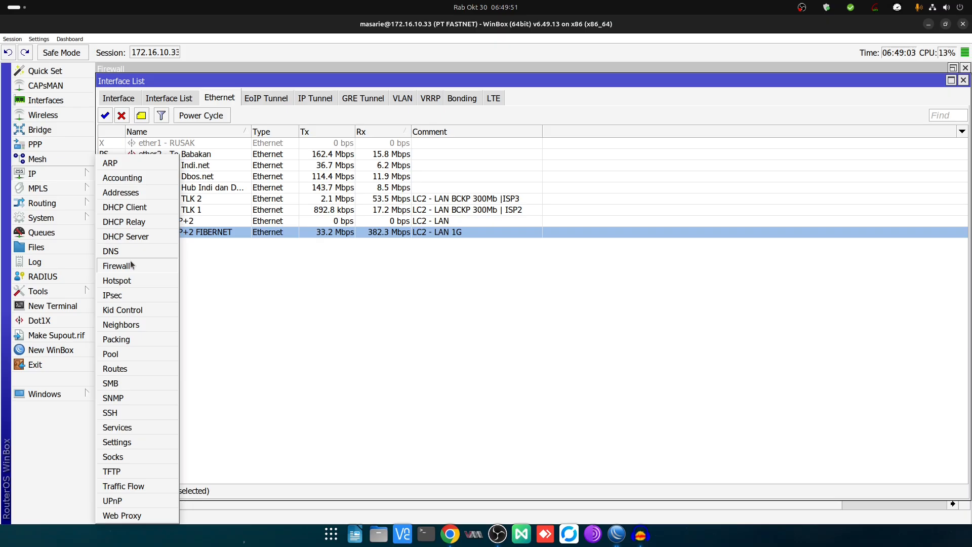
# - View the firewall mangle rules, and check the receive traffic of ether9, ether7 and ether6 in the Ethernet interface list
pyautogui.click(131, 265)
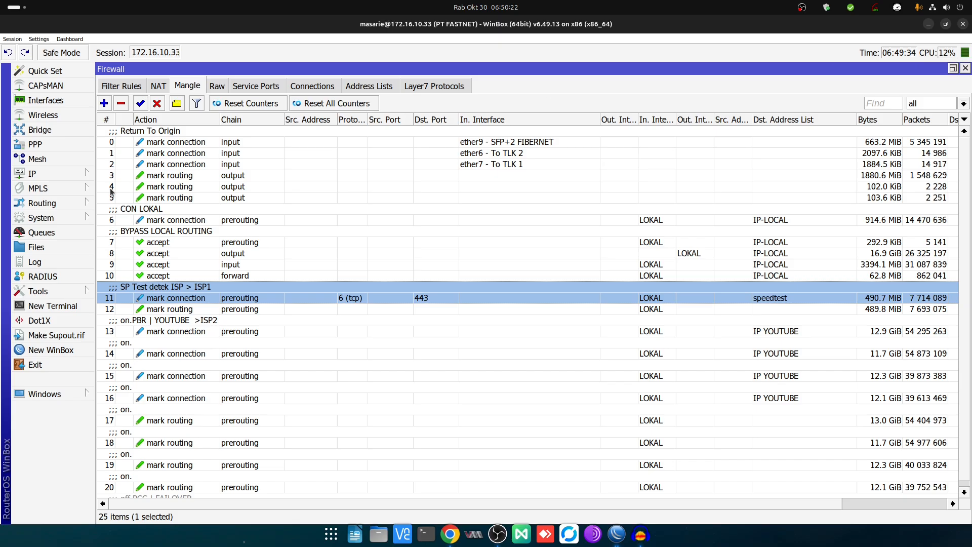
pyautogui.click(46, 101)
pyautogui.click(430, 229)
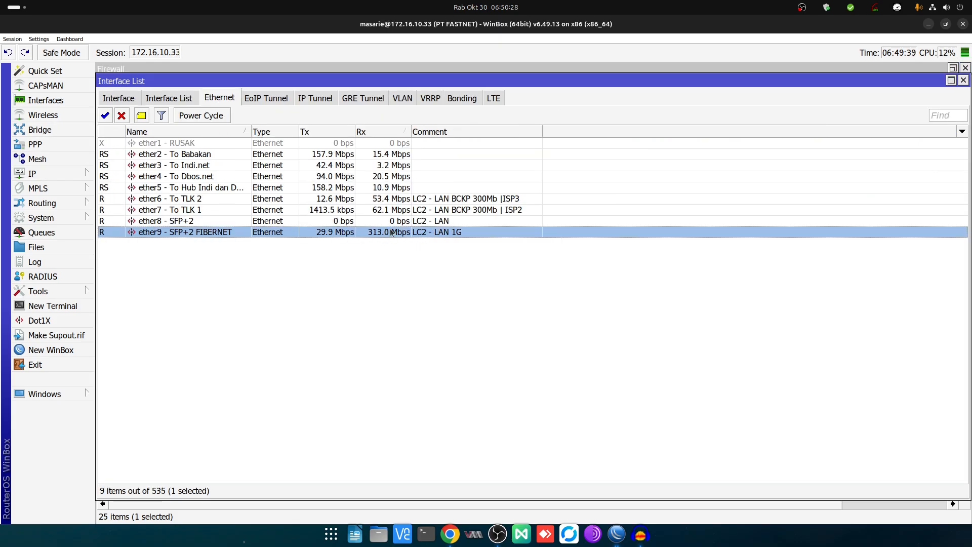
pyautogui.click(391, 212)
pyautogui.click(402, 199)
pyautogui.click(415, 231)
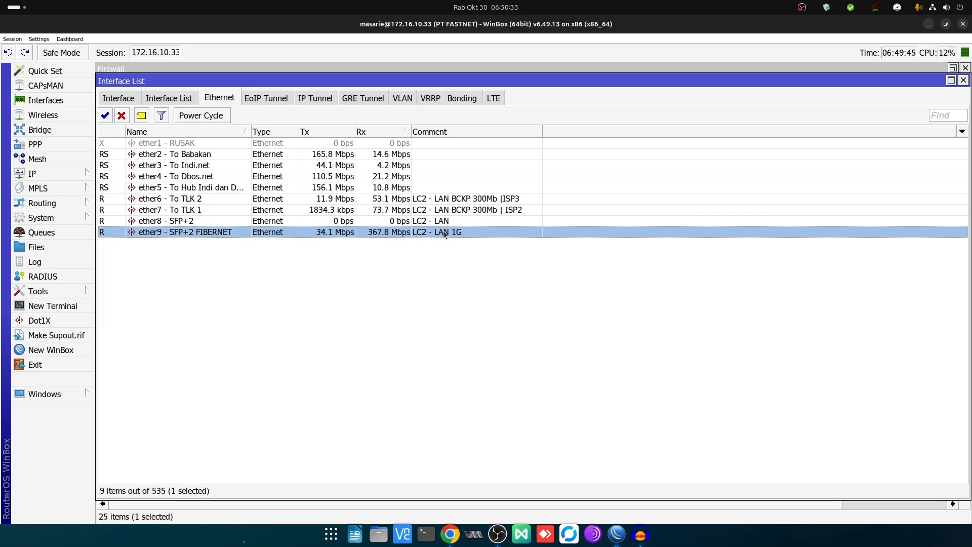
# - Compare the comments of ether6, ether7 and ether9 to examine the ISP assignment and capacity of each uplink
pyautogui.click(455, 209)
pyautogui.click(456, 198)
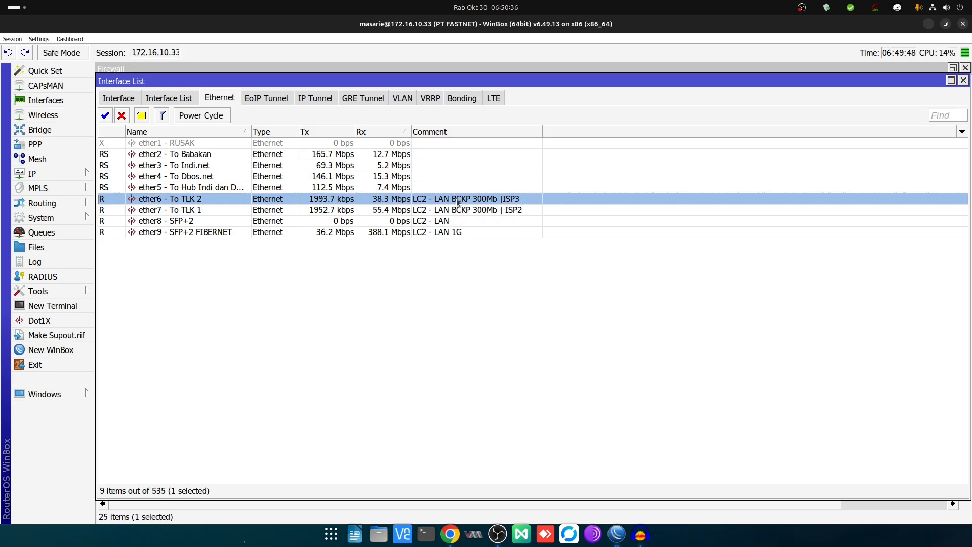
pyautogui.click(460, 210)
pyautogui.click(447, 233)
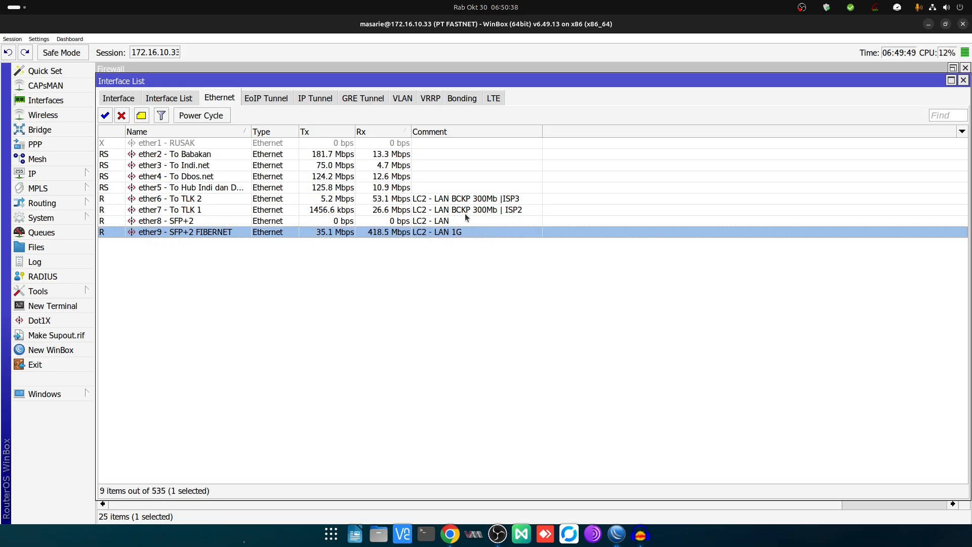
pyautogui.click(464, 210)
pyautogui.click(464, 199)
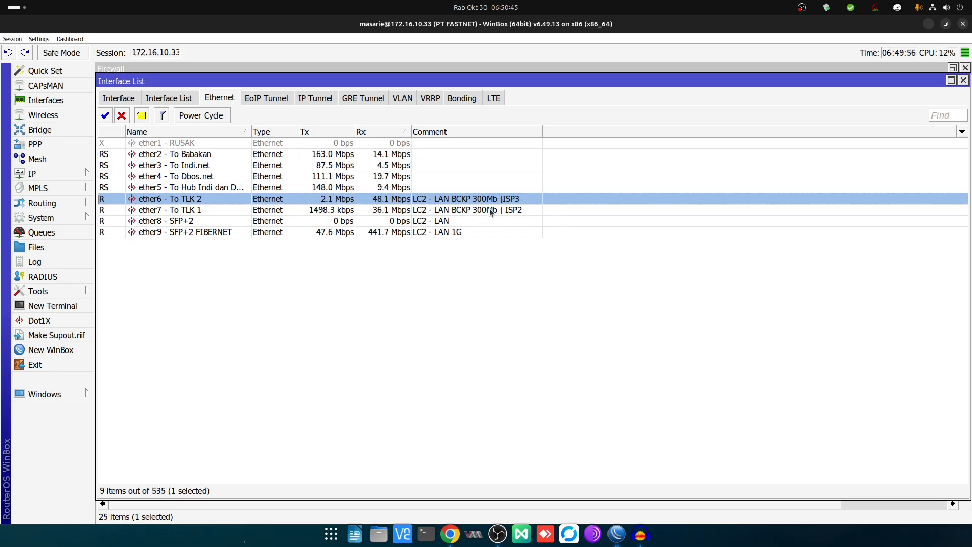
pyautogui.click(485, 211)
pyautogui.click(498, 198)
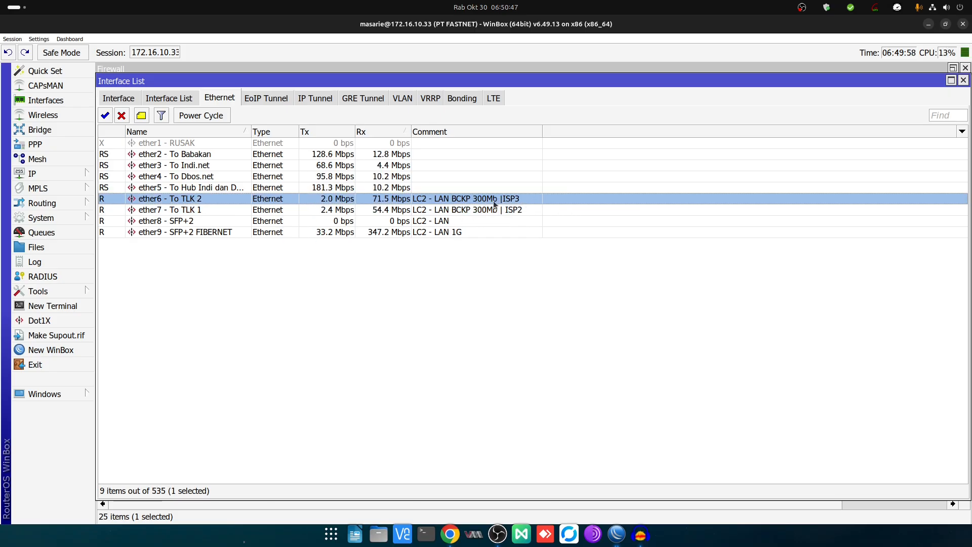
pyautogui.click(493, 212)
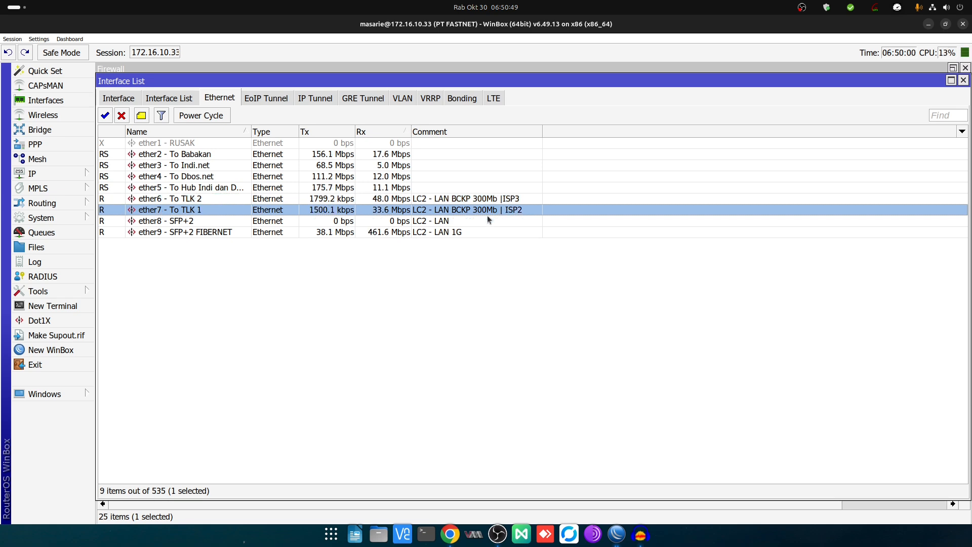
pyautogui.click(447, 233)
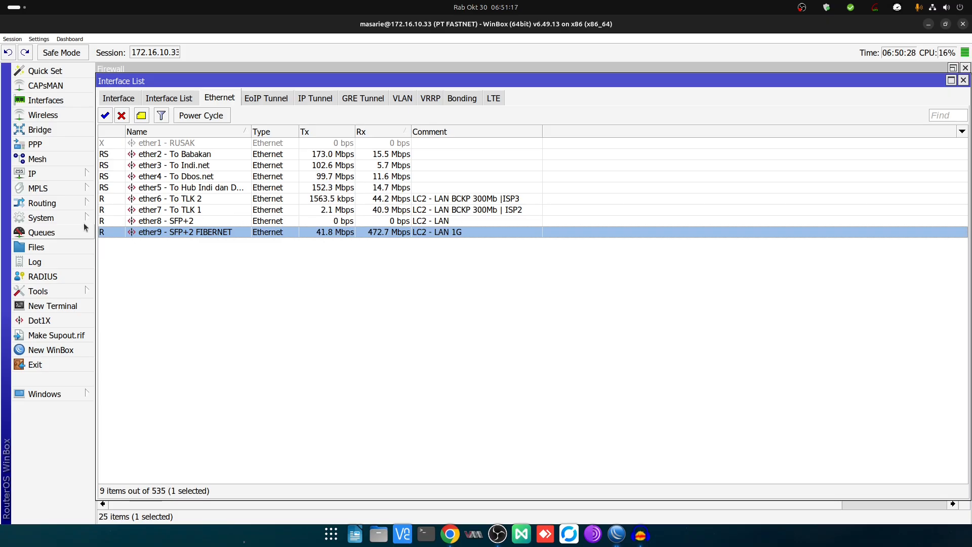
# - Return to the firewall mangle rules and select the first mark connection rule of the YouTube PBR group for ISP2
pyautogui.click(56, 173)
pyautogui.click(121, 265)
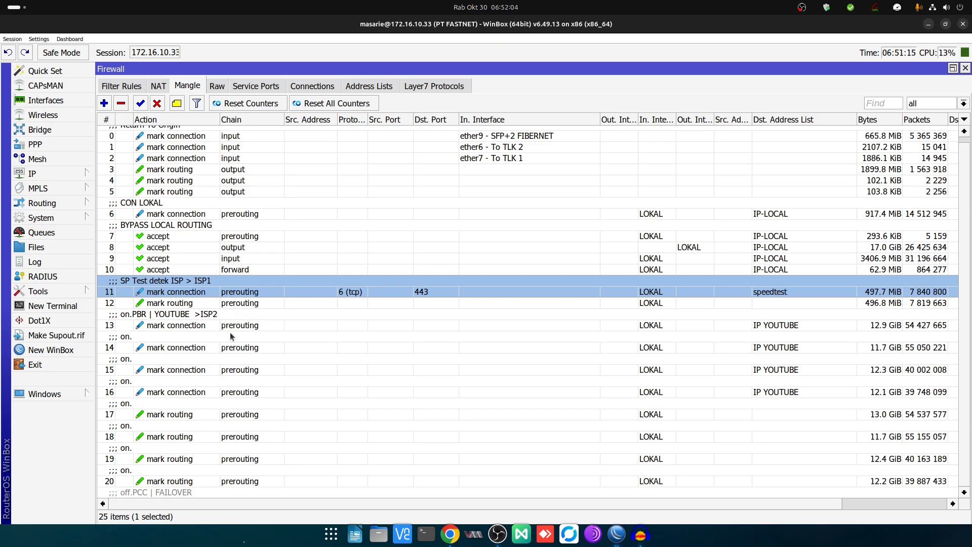
pyautogui.click(277, 325)
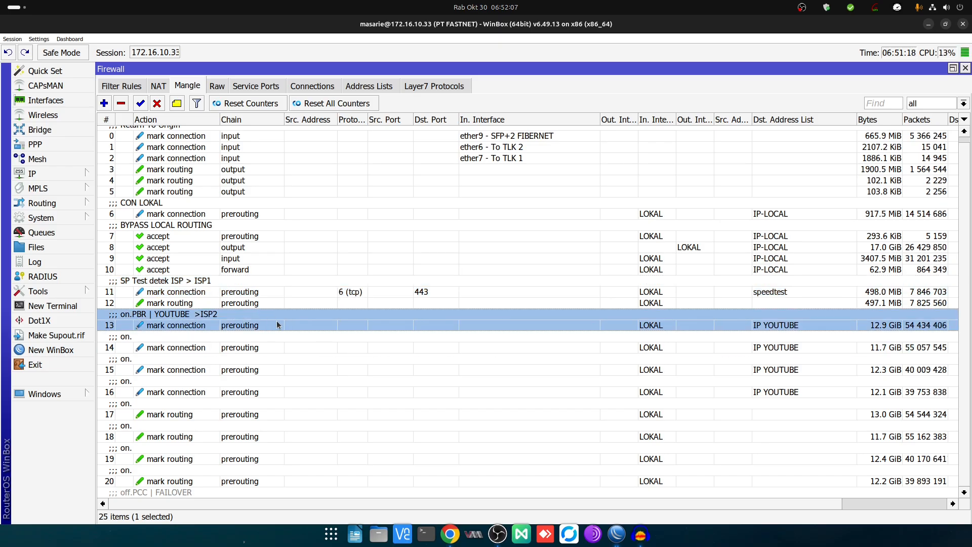
pyautogui.scroll(1, 282, 329)
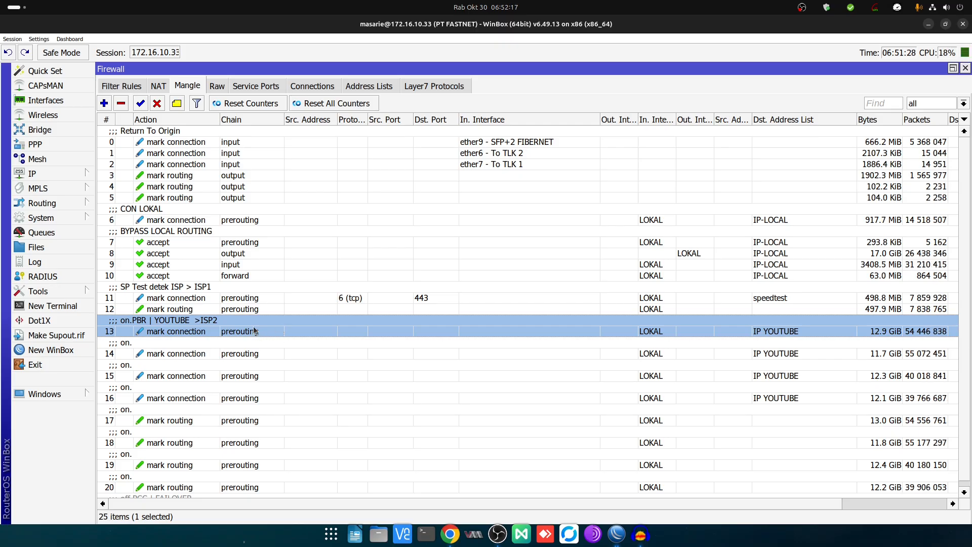
# - Examine how traffic is shared between the backup uplinks ether6 (ISP3) and ether7 (ISP2) in the Ethernet interface list
pyautogui.click(54, 104)
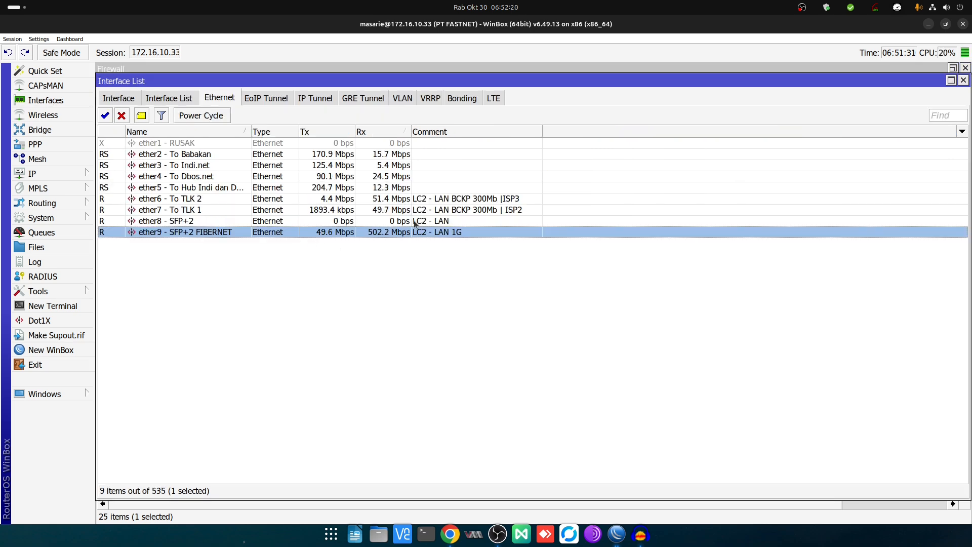
pyautogui.click(436, 213)
pyautogui.click(457, 199)
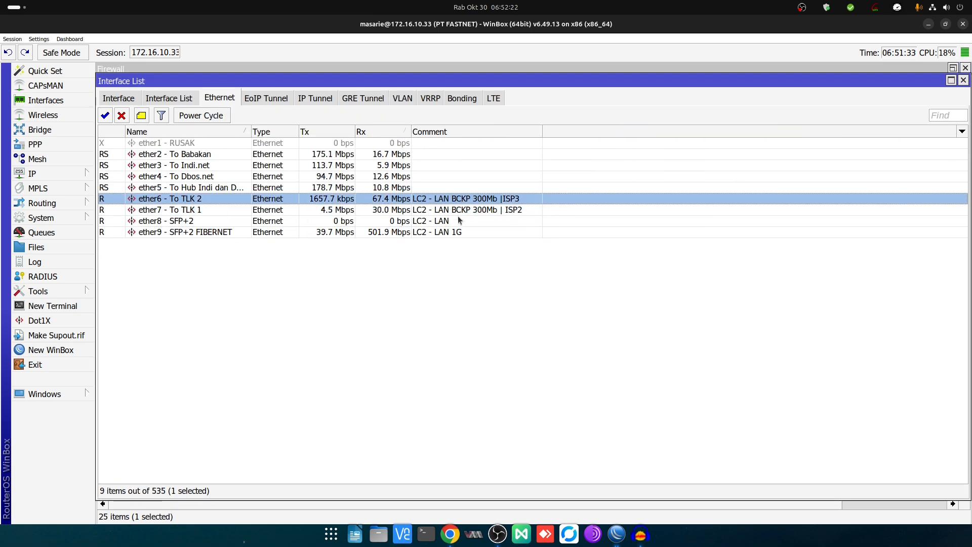
pyautogui.click(463, 211)
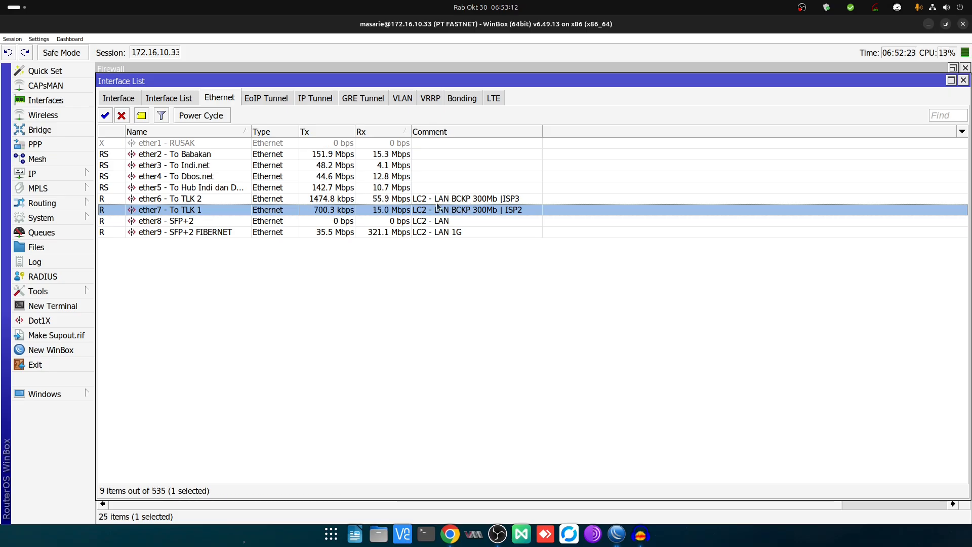
pyautogui.press('Up')
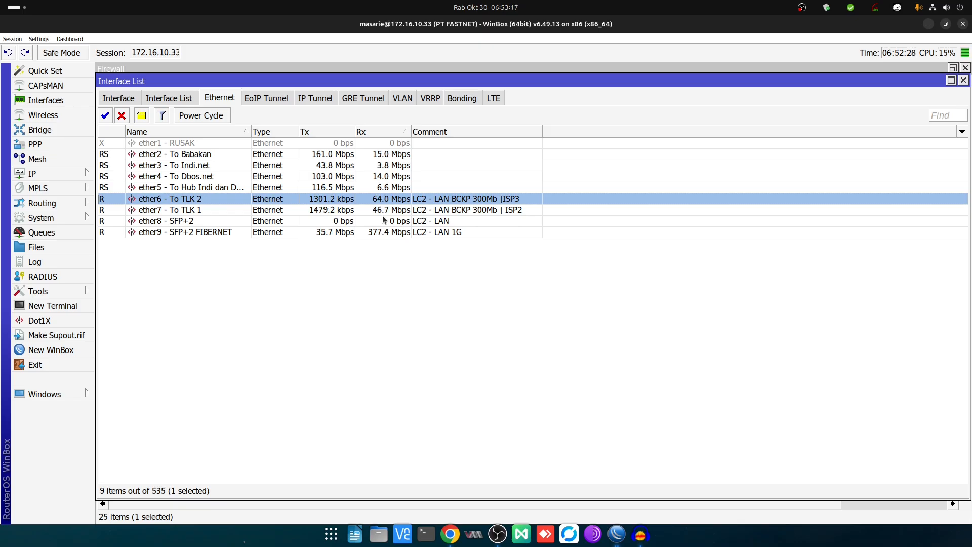
pyautogui.click(385, 209)
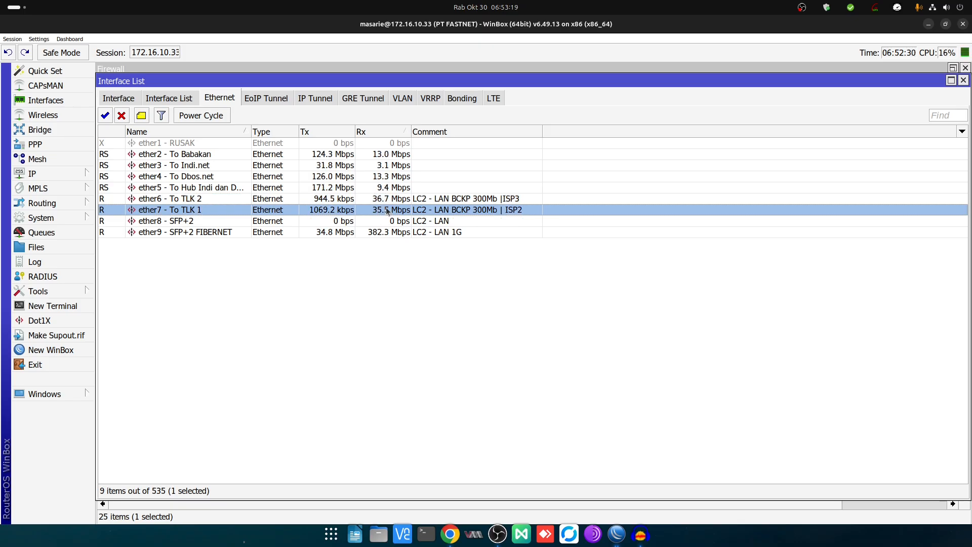
pyautogui.click(386, 200)
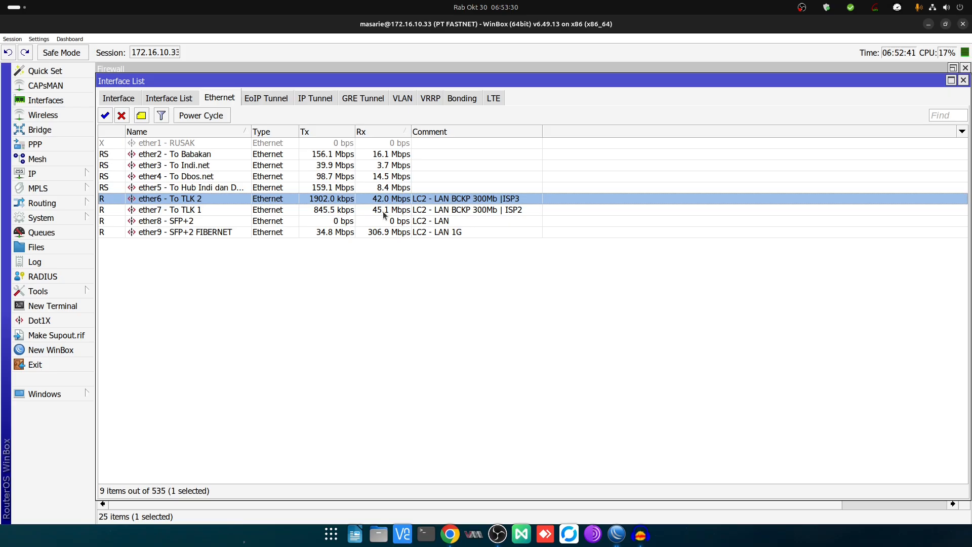
pyautogui.click(452, 209)
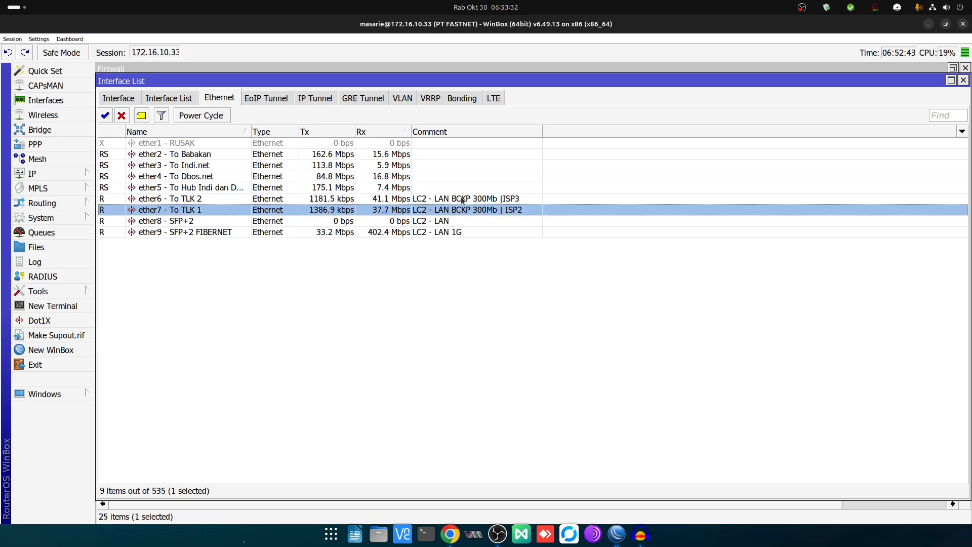
pyautogui.click(482, 199)
pyautogui.click(472, 209)
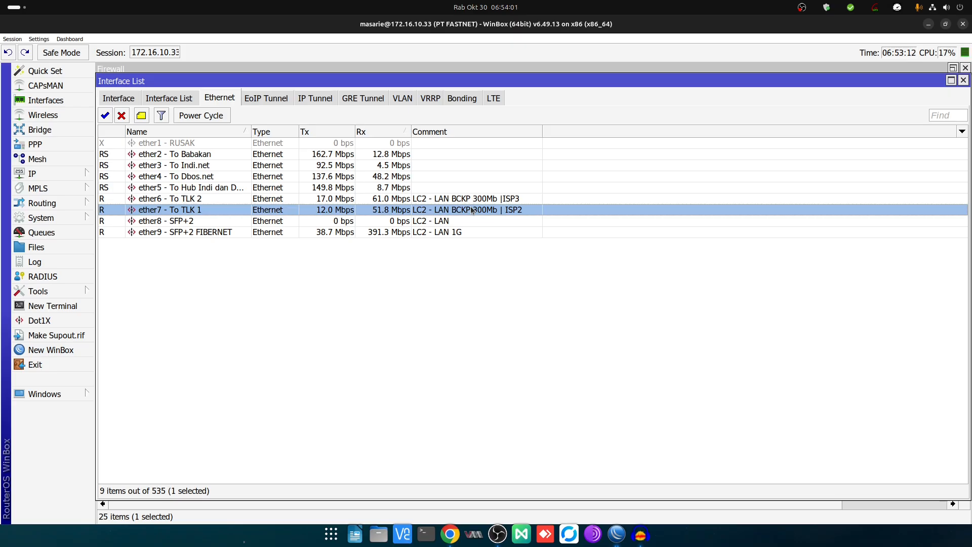
pyautogui.click(409, 201)
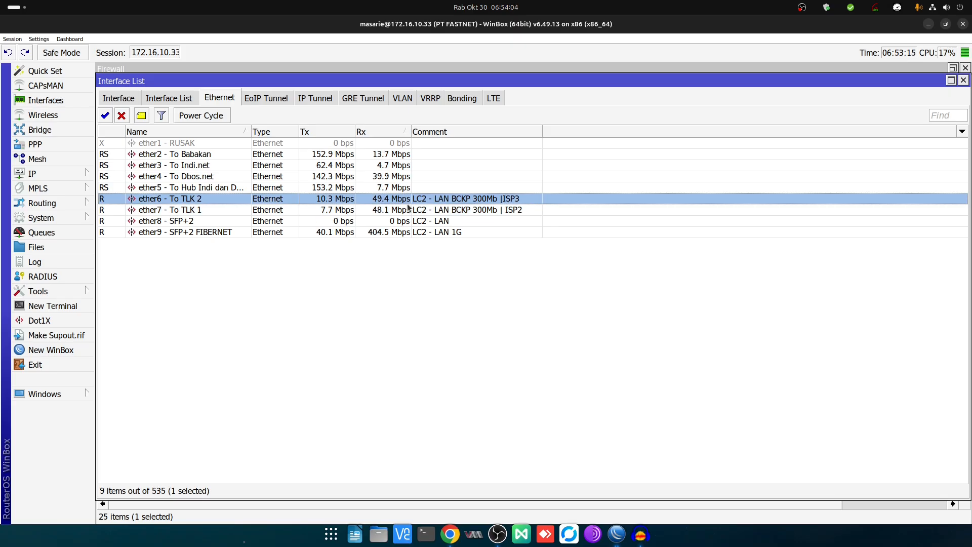
pyautogui.click(408, 212)
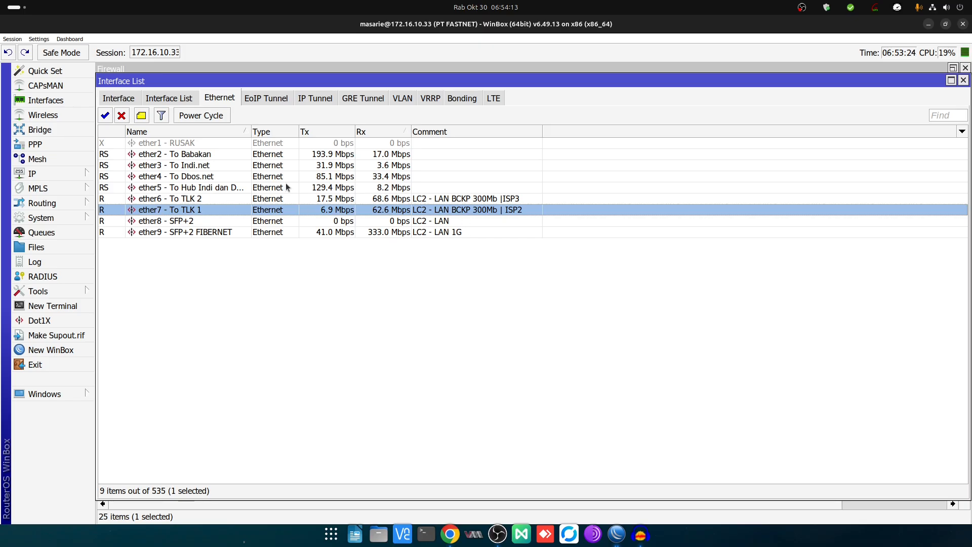
# - Review the mark connection rules 13 to 16 for the IP YOUTUBE address list among the firewall mangle rules
pyautogui.click(32, 173)
pyautogui.click(151, 267)
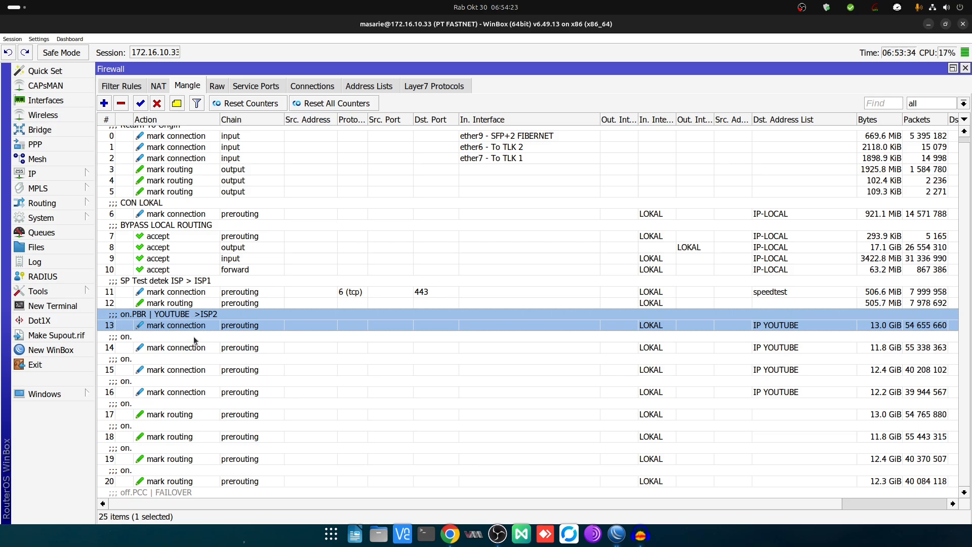
pyautogui.click(166, 394)
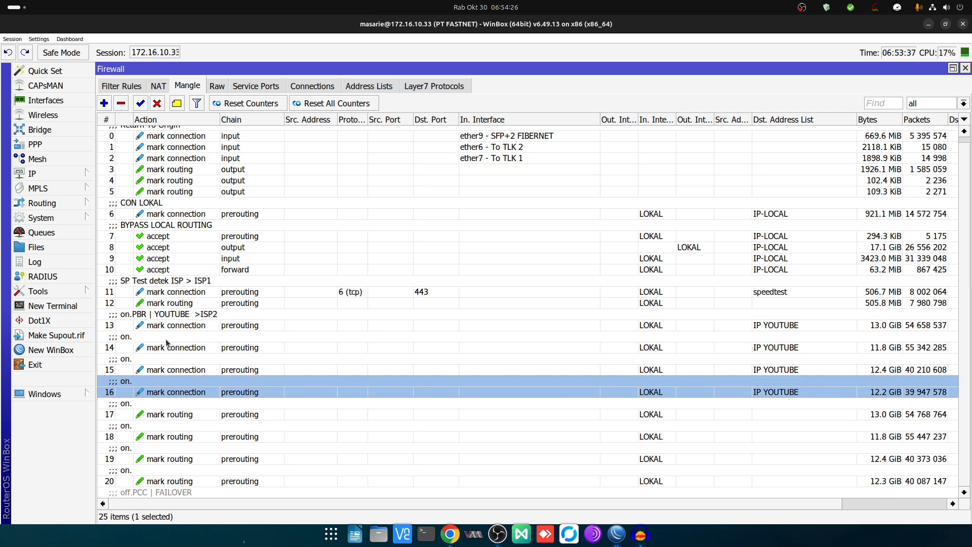
pyautogui.click(169, 328)
pyautogui.click(164, 369)
pyautogui.click(161, 393)
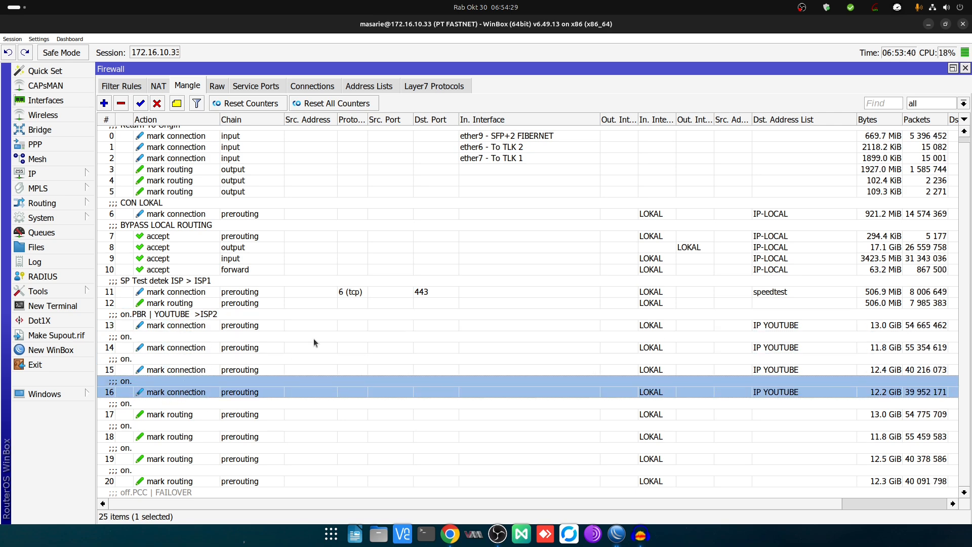
pyautogui.click(195, 328)
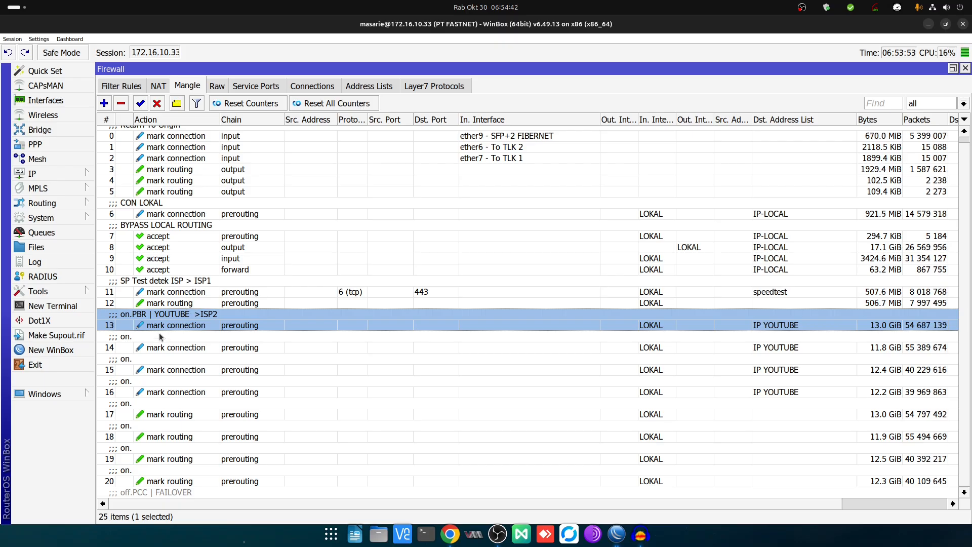
# - Switch to Chrome to view the daily traffic graphs of ether6 and ether7, and minimise the browser to return to WinBox
pyautogui.click(451, 534)
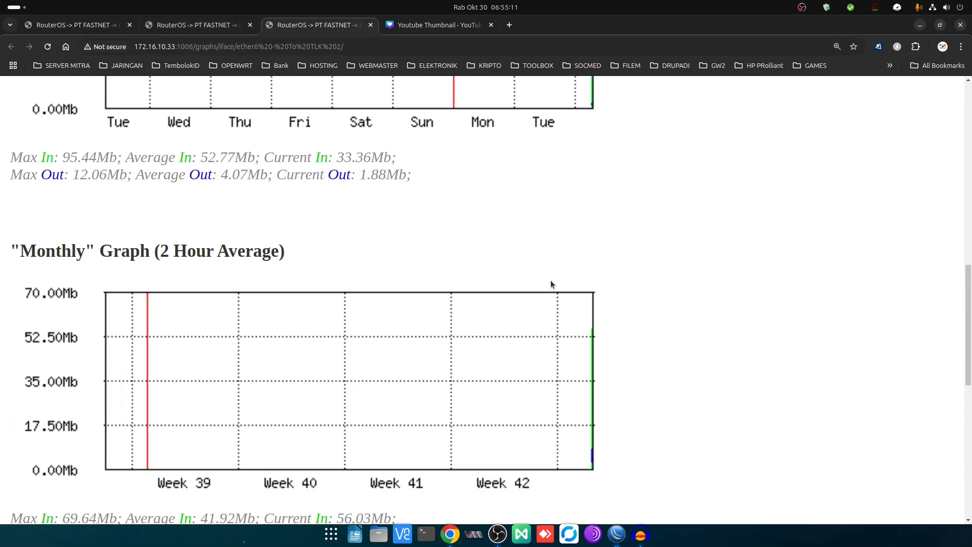
pyautogui.scroll(15, 550, 284)
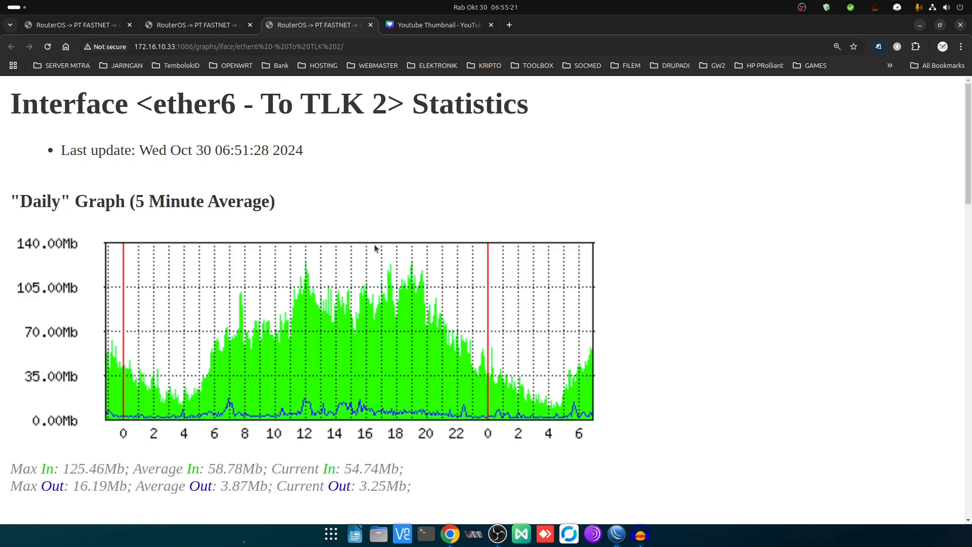
pyautogui.hotkey('ctrl', 'pageup')
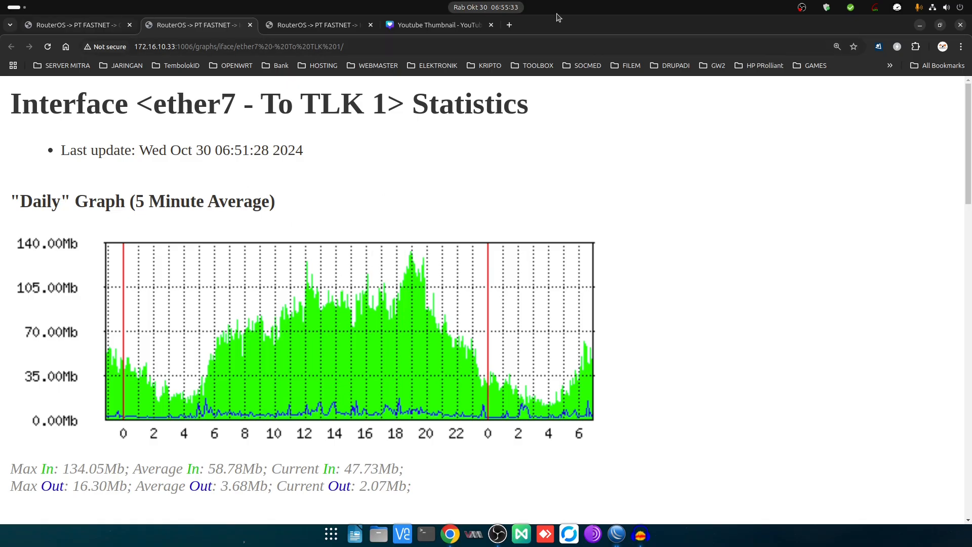
pyautogui.click(920, 25)
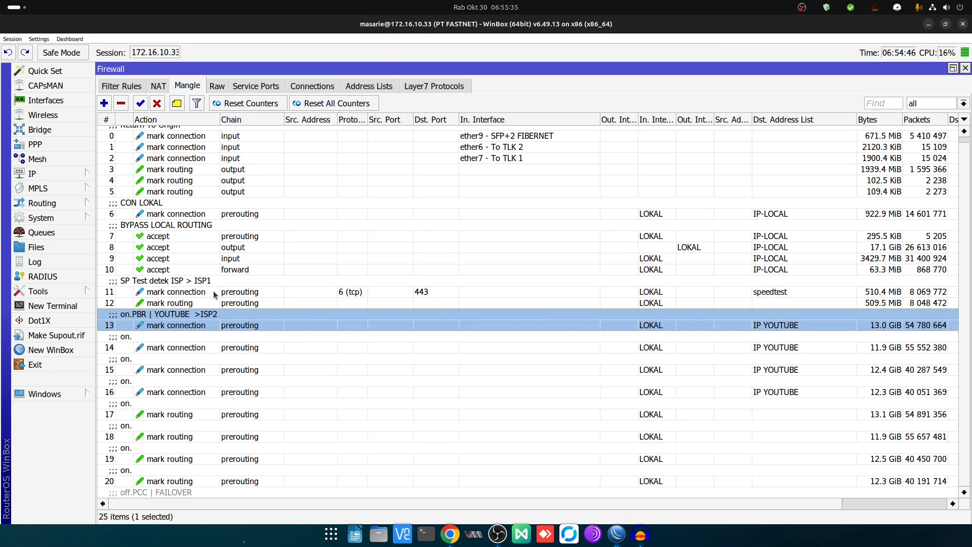
# - Check the current receive traffic of ether6, ether7 and ether9 in the Ethernet interface list
pyautogui.click(60, 104)
pyautogui.click(376, 202)
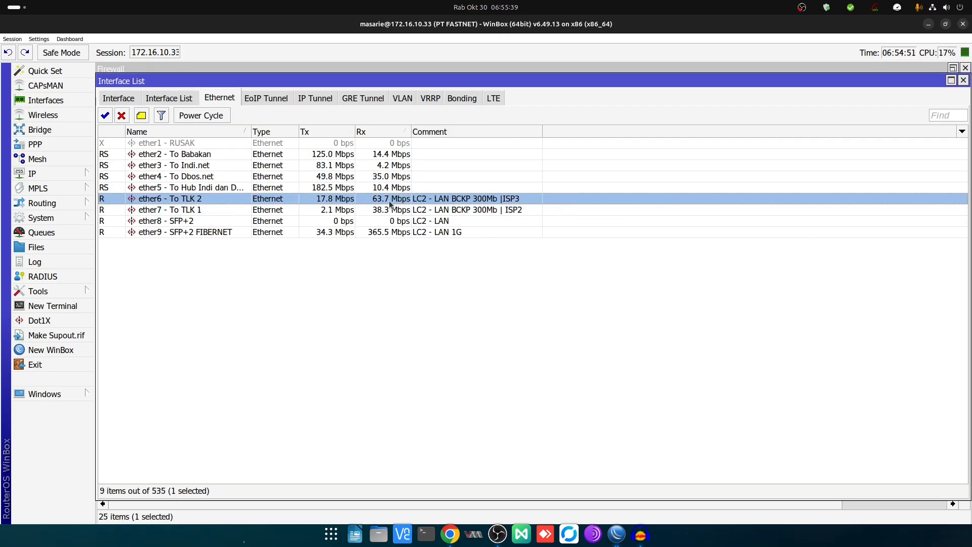
pyautogui.click(382, 209)
pyautogui.click(392, 233)
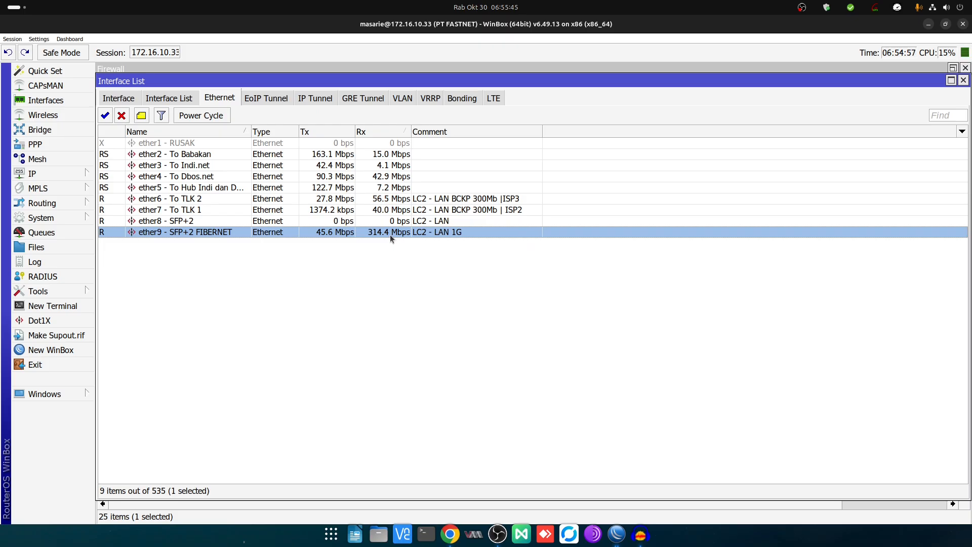
# - Return to the firewall mangle rules and review the rule groups from Return To Origin down to the YouTube PBR section
pyautogui.click(54, 173)
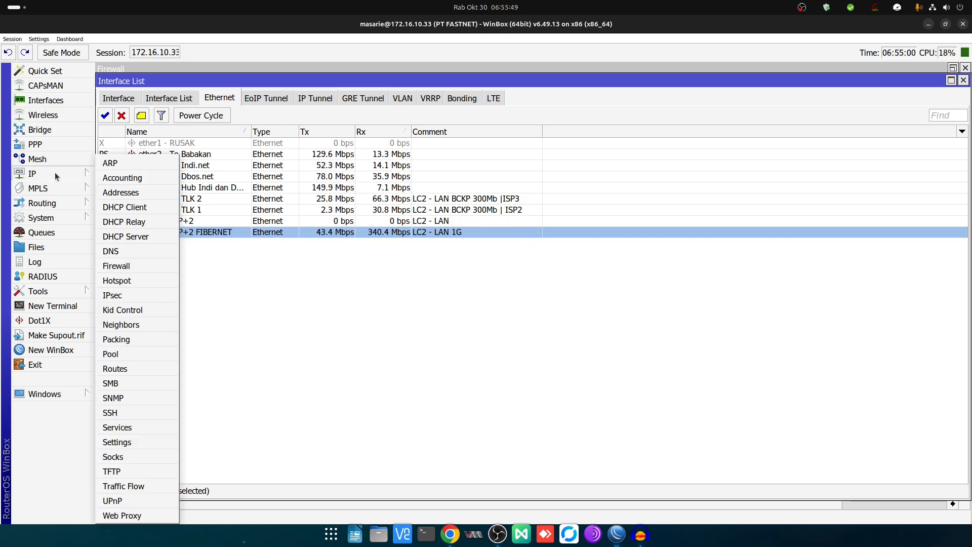
pyautogui.click(126, 268)
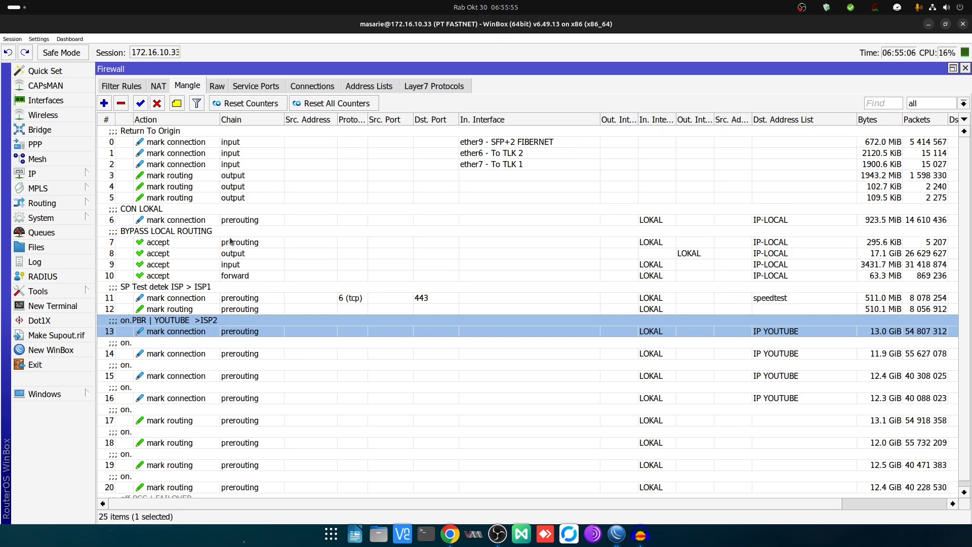
pyautogui.click(169, 145)
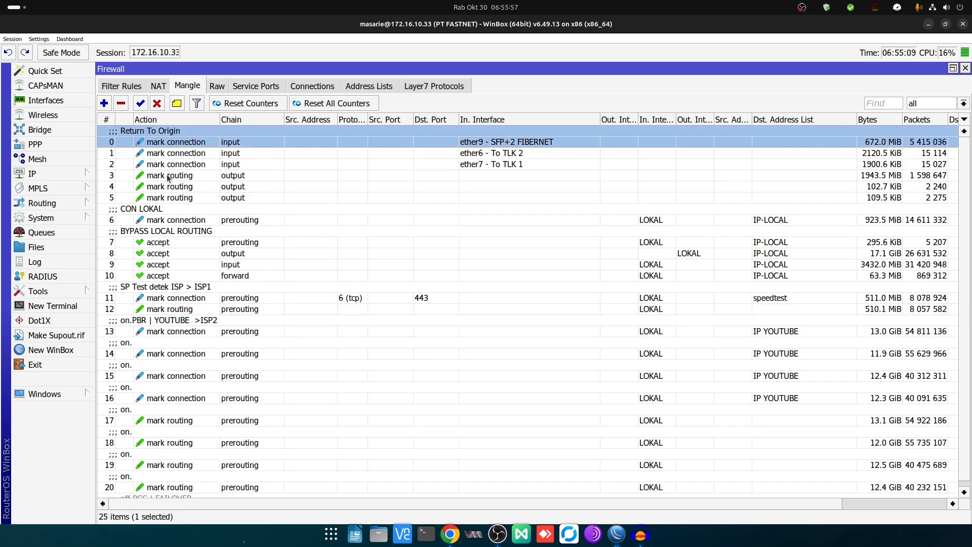
pyautogui.click(174, 152)
pyautogui.click(172, 183)
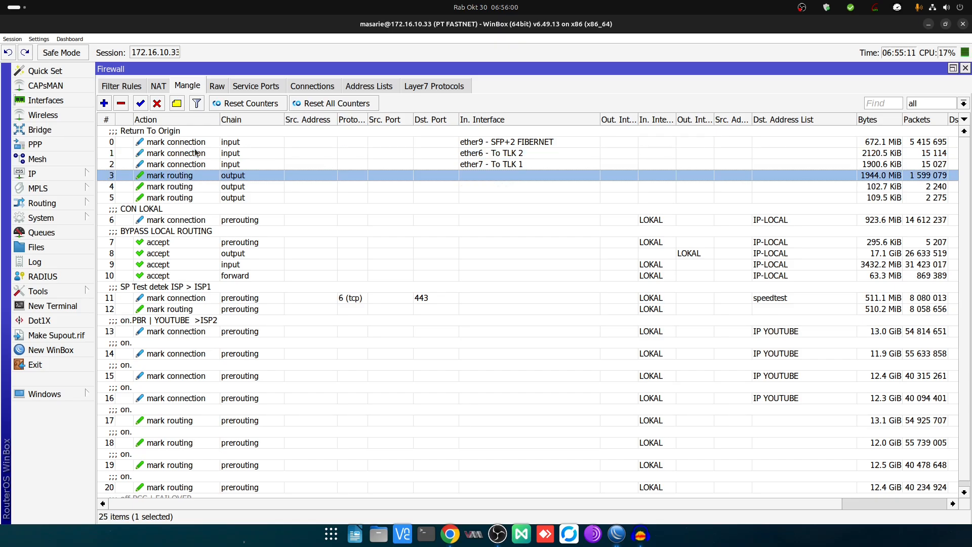
pyautogui.click(203, 144)
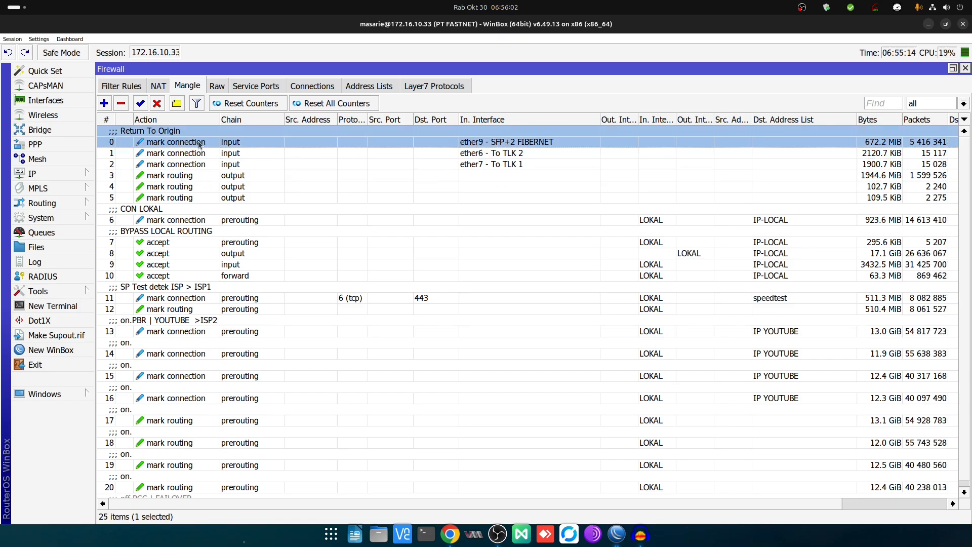
pyautogui.click(174, 219)
pyautogui.click(170, 287)
pyautogui.click(168, 319)
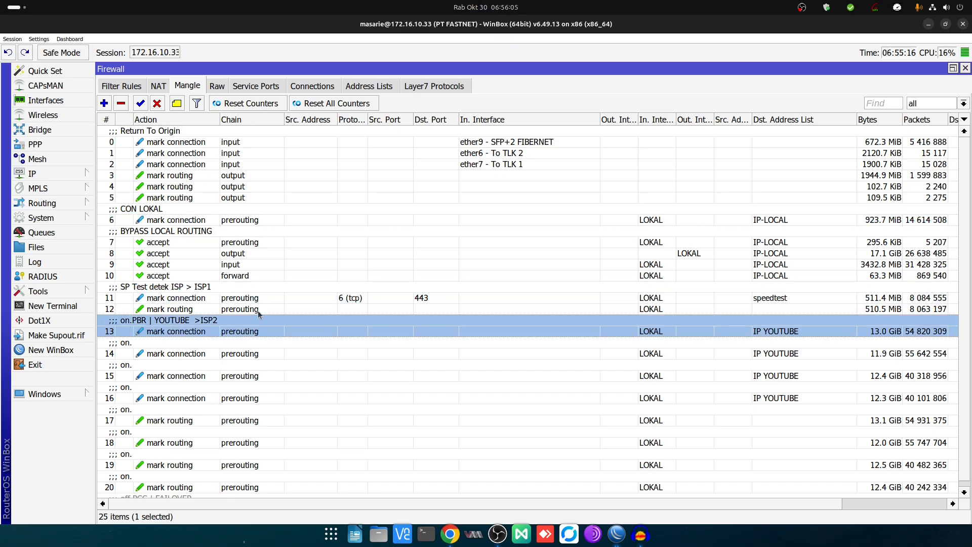
# - Inspect mangle rule 13's interface list, destination address list, per connection classifier and new connection mark, and close it without changes
pyautogui.scroll(-1, 304, 317)
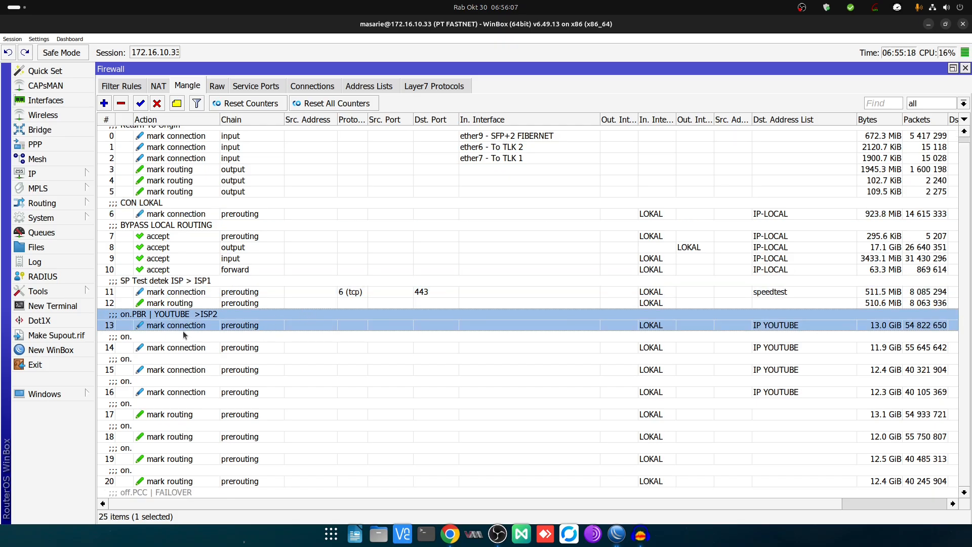
pyautogui.doubleClick(210, 319)
pyautogui.moveTo(773, 119); pyautogui.dragTo(796, 124)
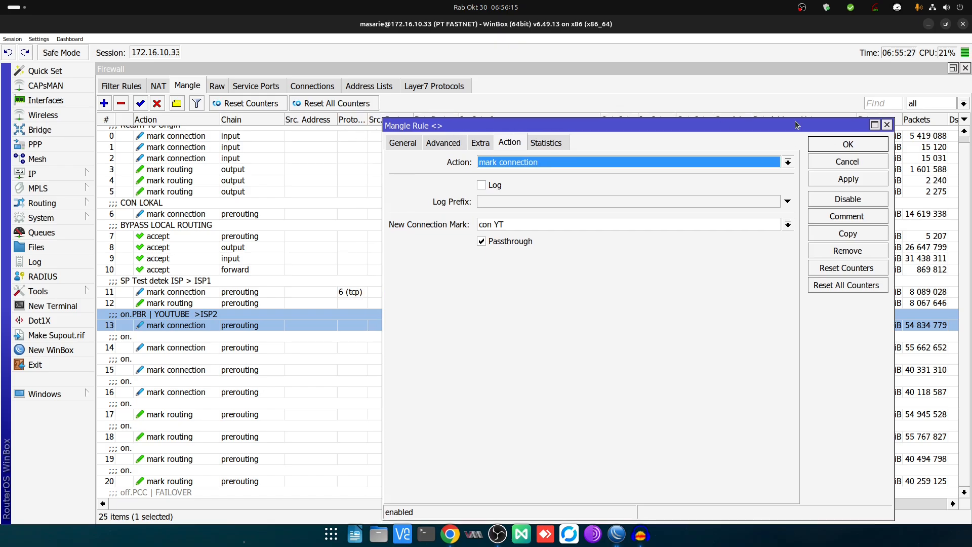
pyautogui.click(887, 125)
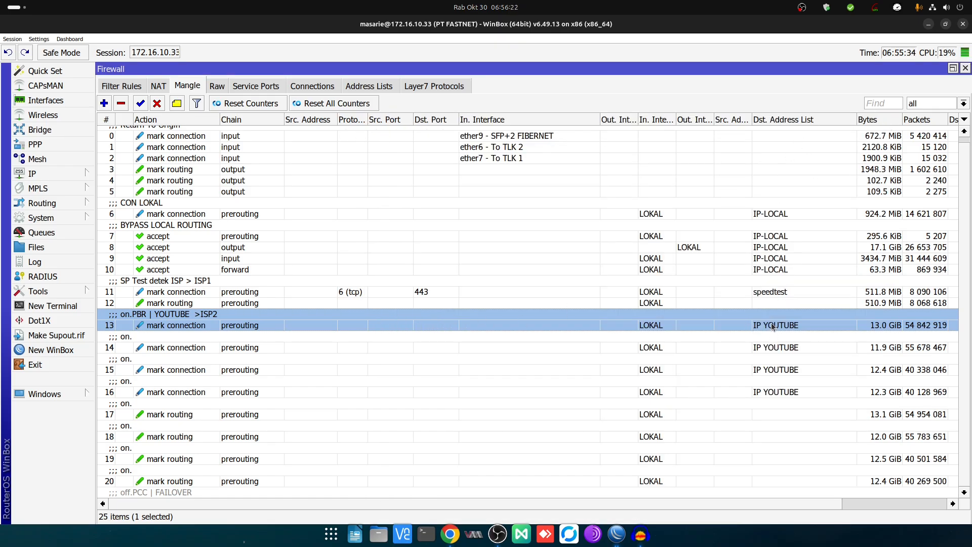
pyautogui.doubleClick(213, 325)
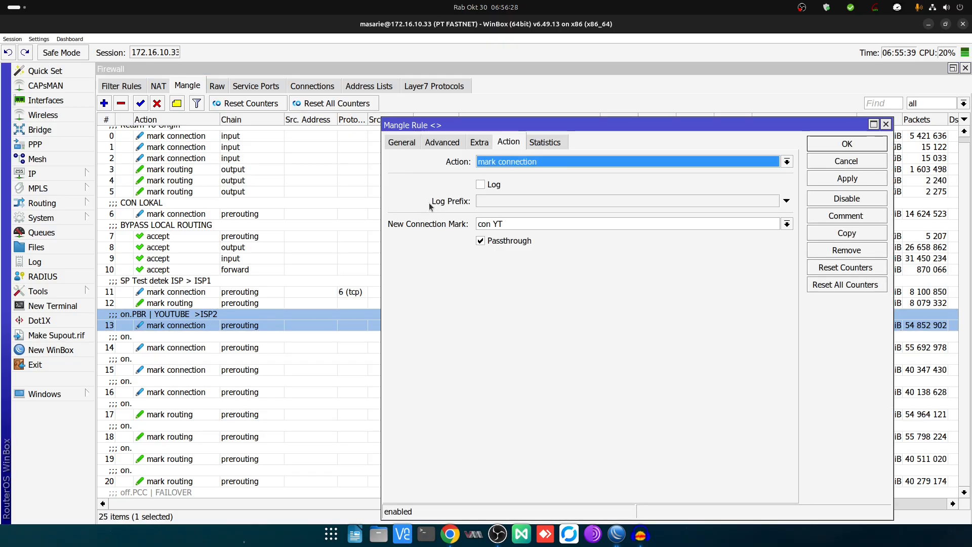
pyautogui.click(445, 143)
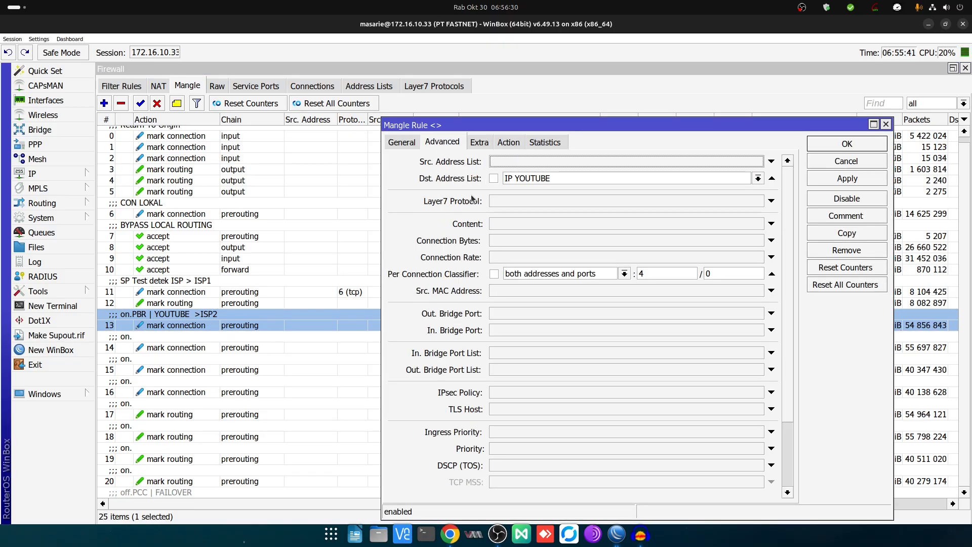
pyautogui.click(402, 141)
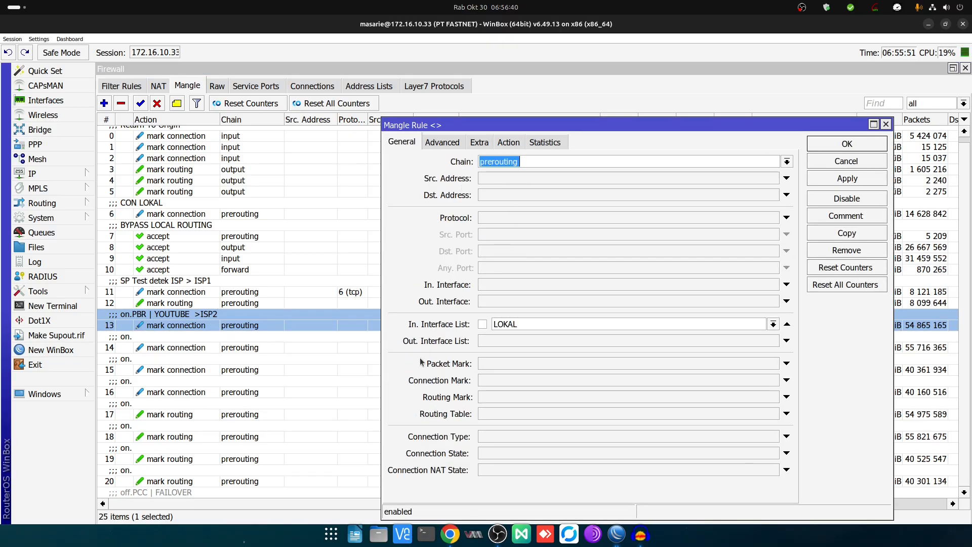
pyautogui.click(440, 143)
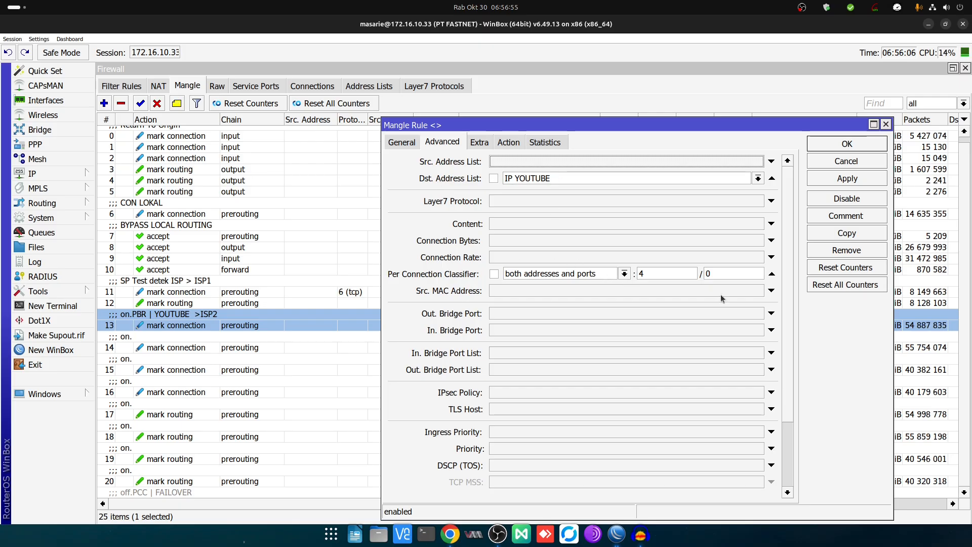
pyautogui.click(509, 145)
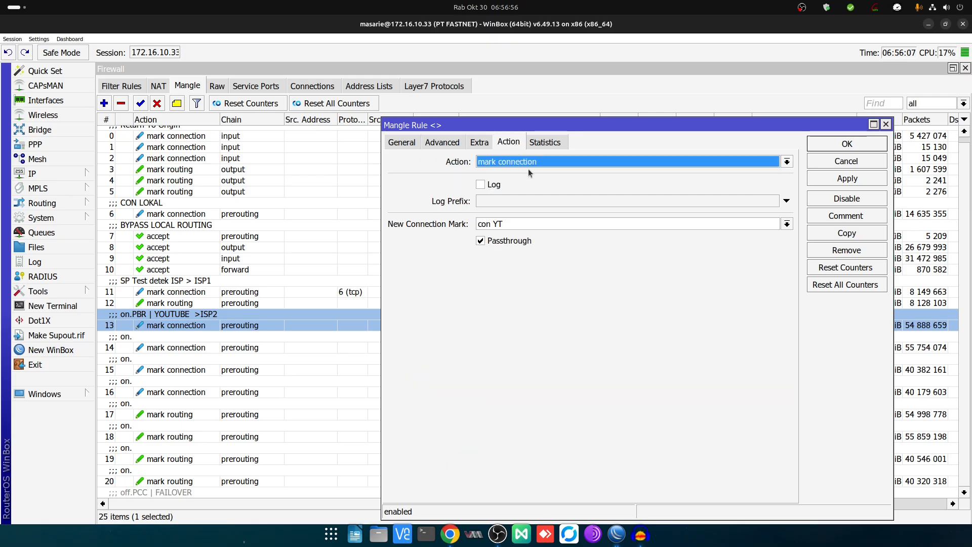
pyautogui.click(523, 226)
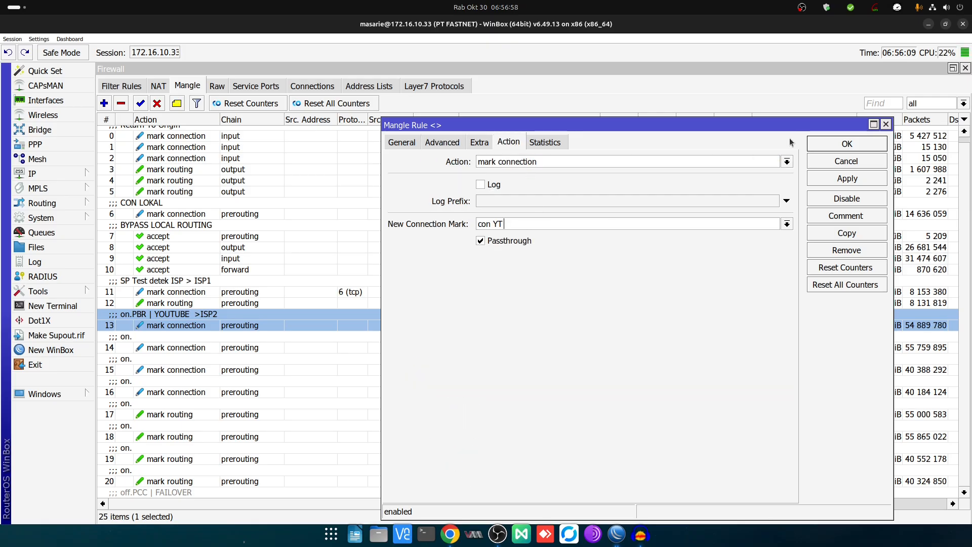
pyautogui.click(886, 125)
# - Check the new connection mark assigned by each of mangle rules 14, 15 and 16
pyautogui.doubleClick(269, 348)
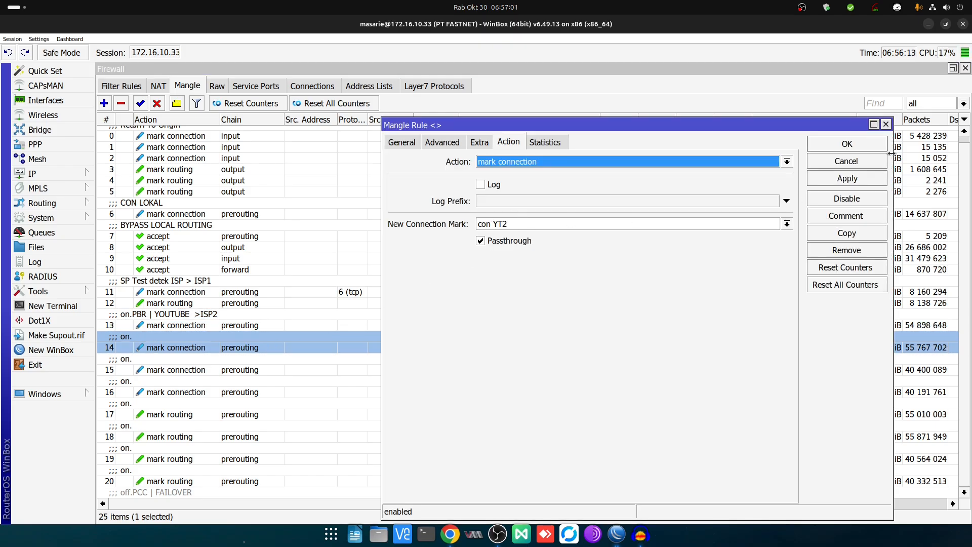
pyautogui.click(886, 125)
pyautogui.doubleClick(267, 371)
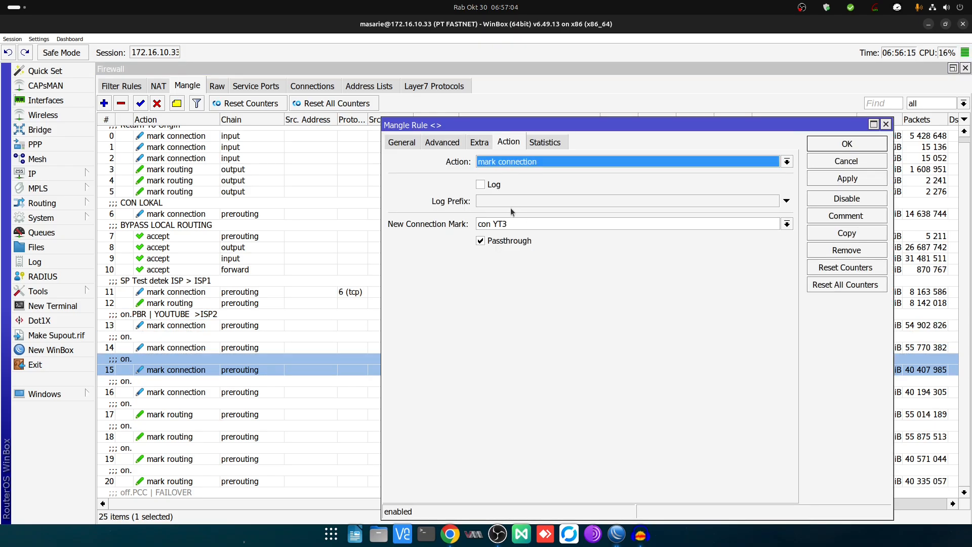
pyautogui.click(887, 125)
pyautogui.doubleClick(334, 393)
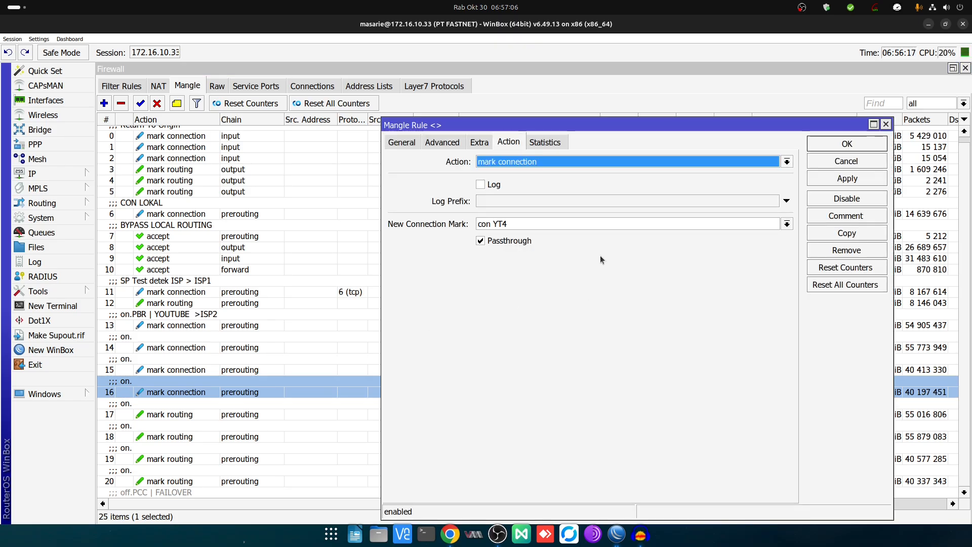
pyautogui.click(886, 126)
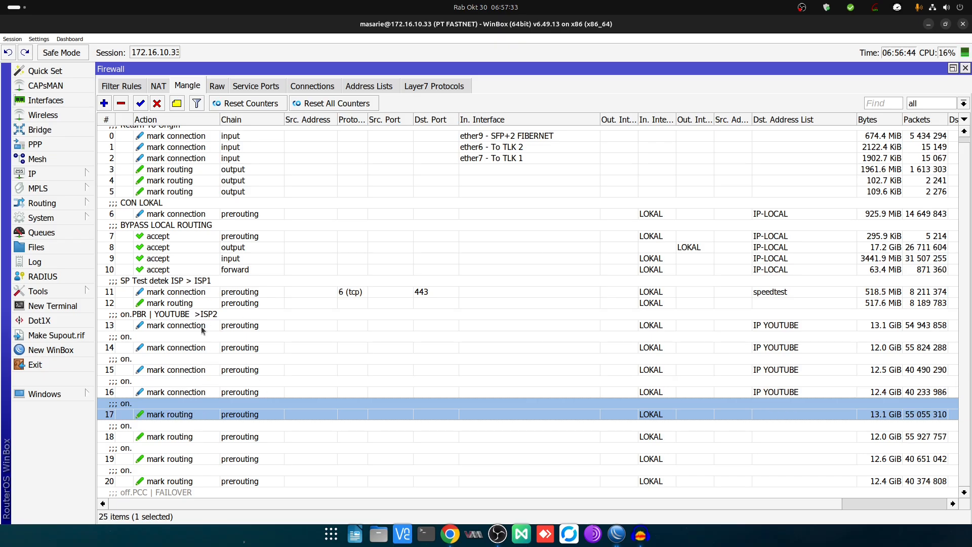
# - Compare the live receive traffic of ether6, ether7 and ether9 in the Ethernet interface list, and close the list
pyautogui.click(46, 101)
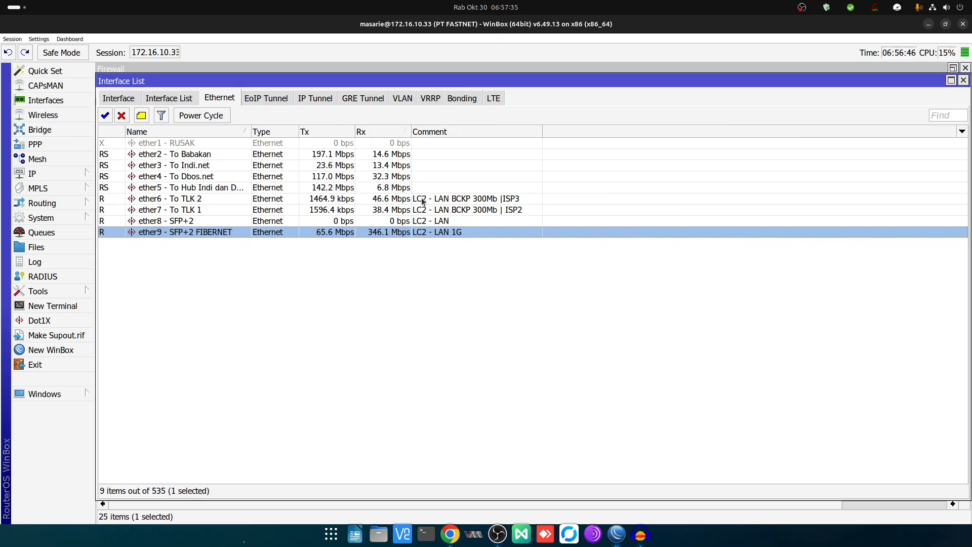
pyautogui.click(400, 200)
pyautogui.click(395, 209)
pyautogui.click(410, 236)
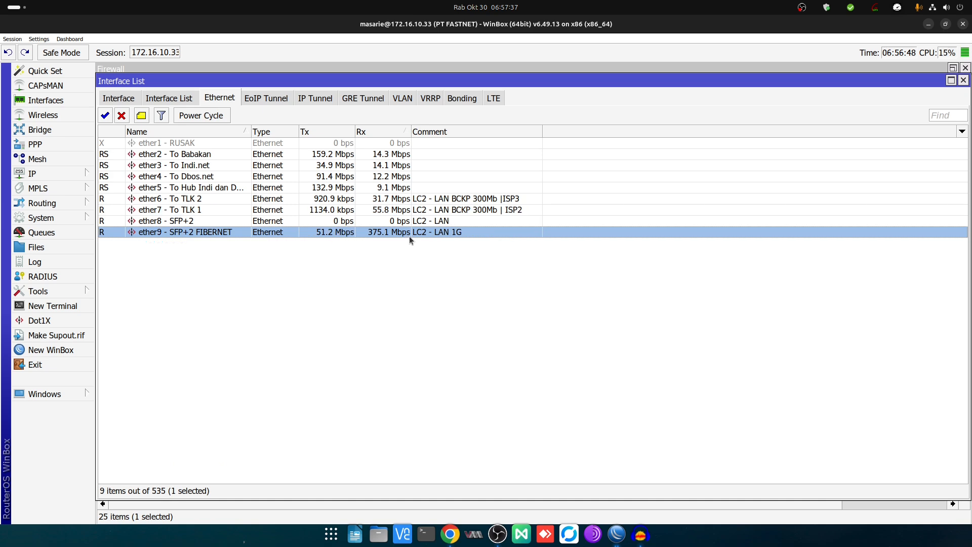
pyautogui.click(423, 200)
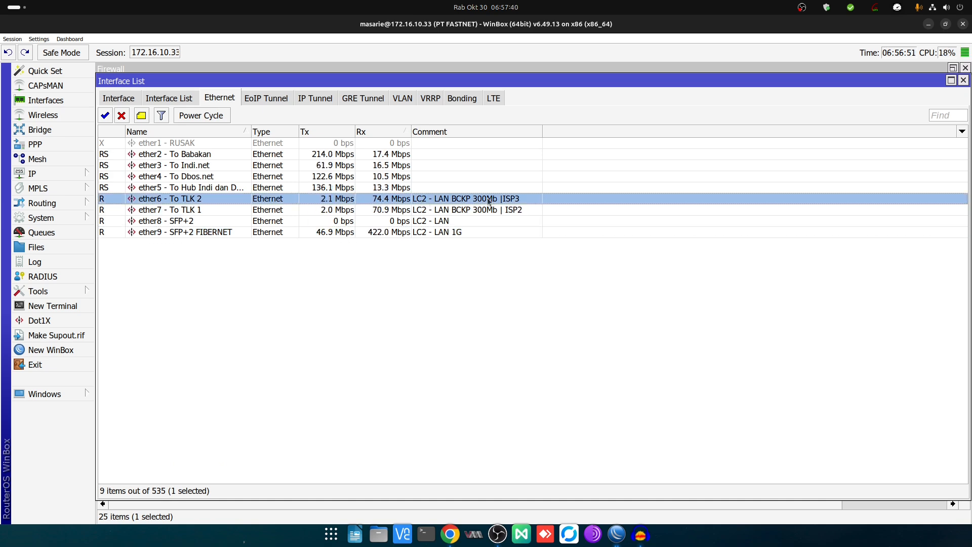
pyautogui.click(474, 212)
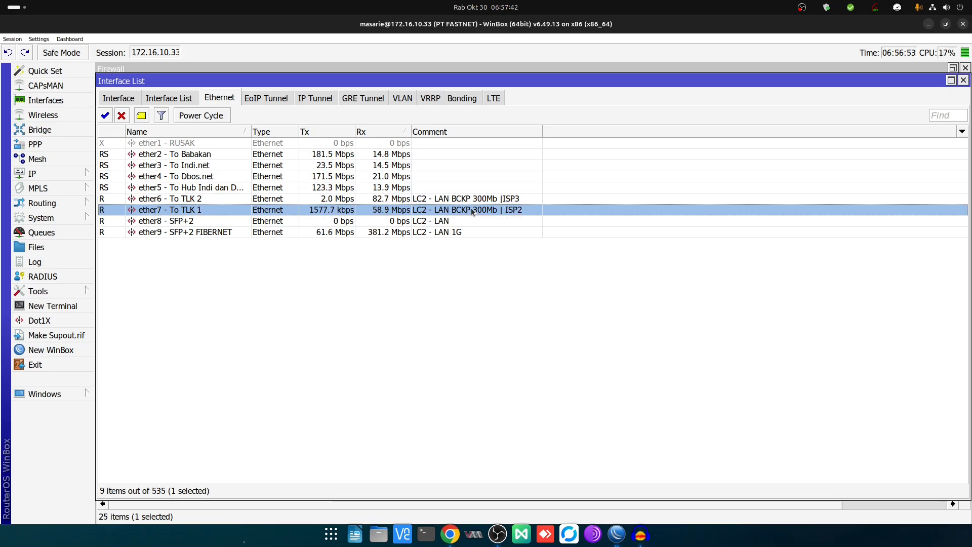
pyautogui.click(430, 234)
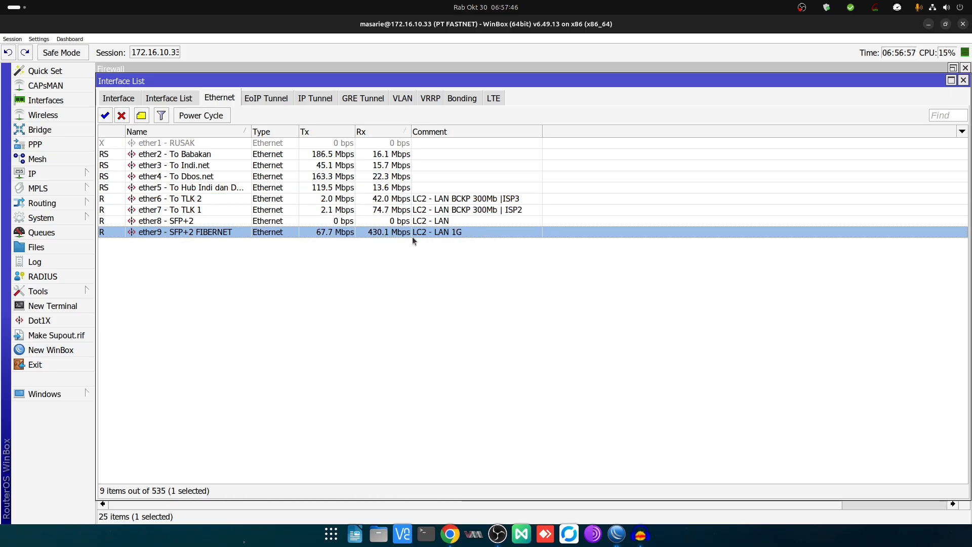
pyautogui.click(964, 80)
# - Inspect the general settings and new routing mark of mark routing rule 17, and close it without changes
pyautogui.click(221, 293)
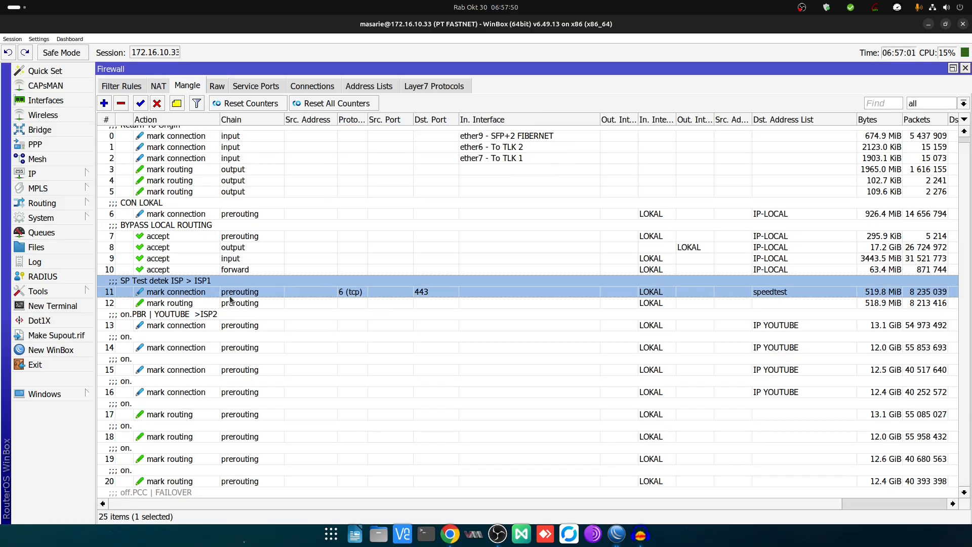
pyautogui.click(223, 324)
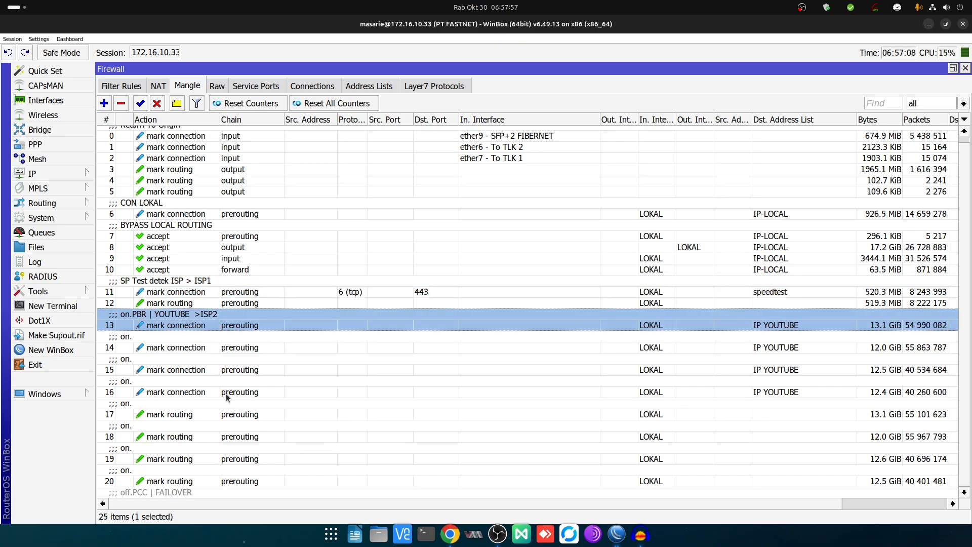
pyautogui.click(253, 415)
pyautogui.doubleClick(254, 420)
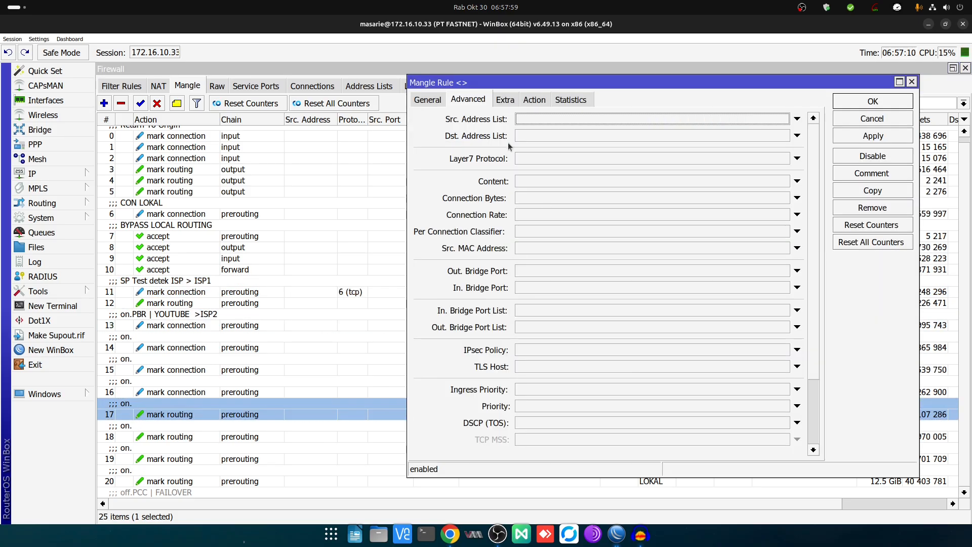
pyautogui.click(427, 100)
pyautogui.click(538, 100)
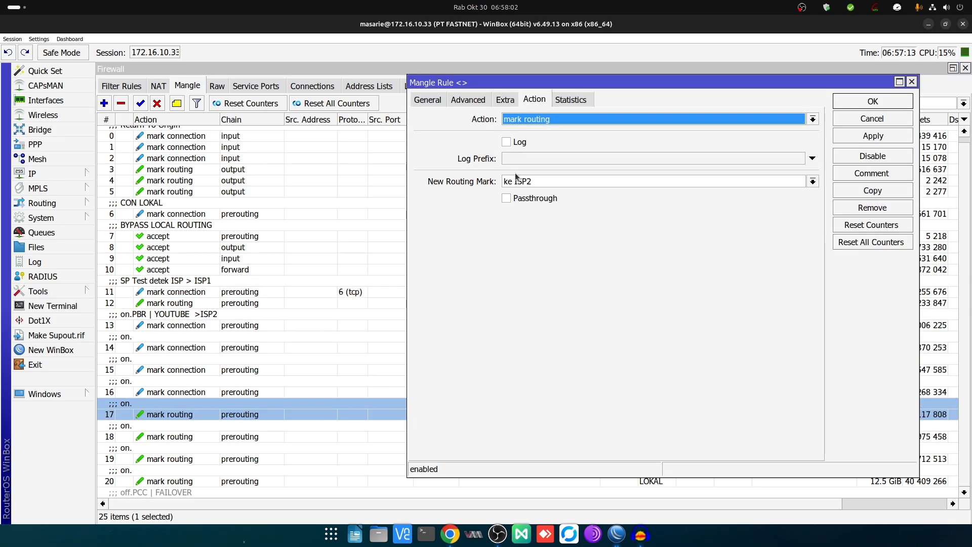
pyautogui.click(912, 82)
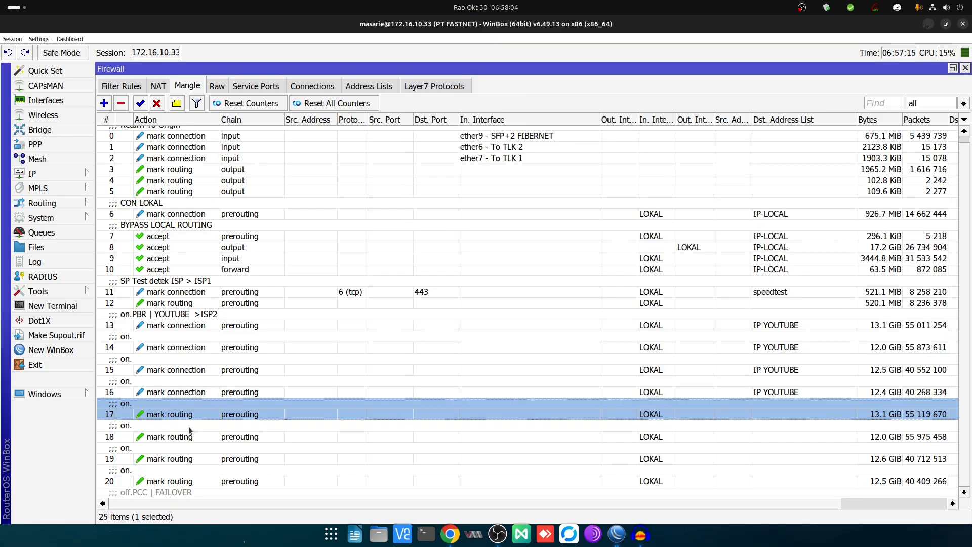
# - Check rule 18's connection mark and the new routing marks of mangle rules 18, 19 and 20
pyautogui.doubleClick(174, 437)
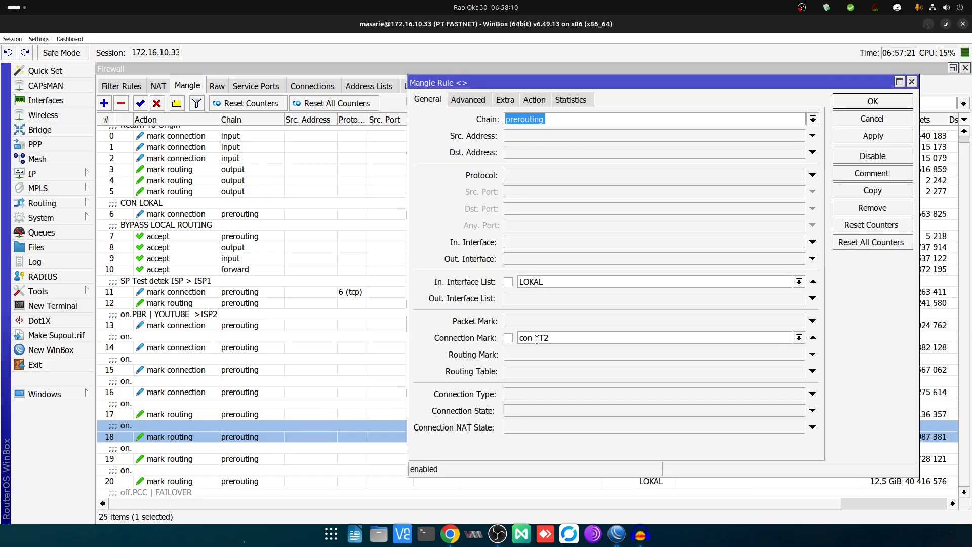
pyautogui.click(534, 99)
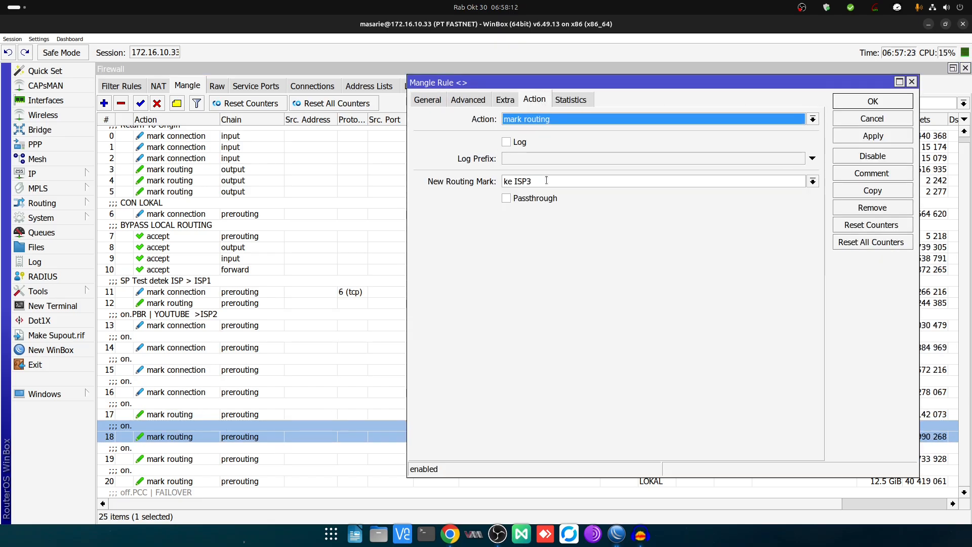
pyautogui.click(912, 81)
pyautogui.click(218, 459)
pyautogui.doubleClick(243, 459)
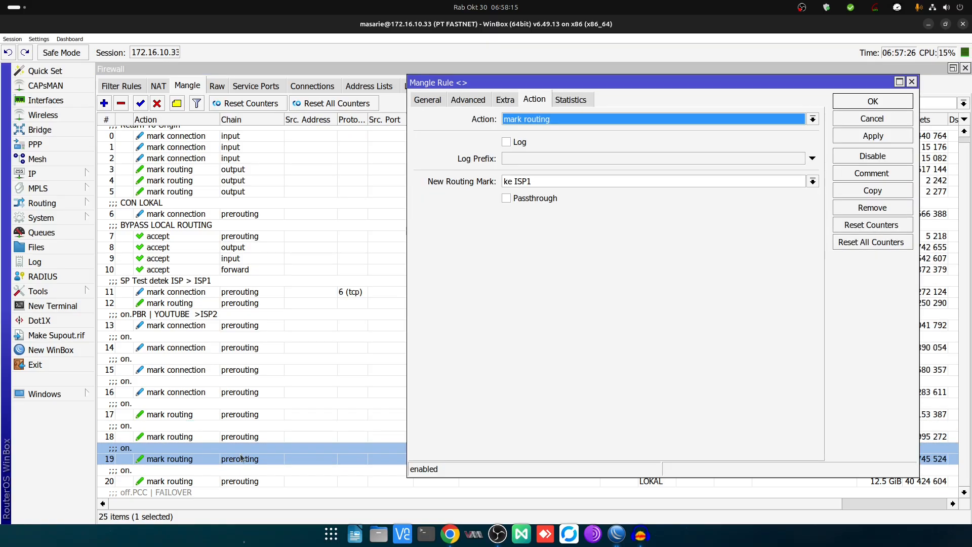
pyautogui.click(912, 81)
pyautogui.doubleClick(198, 480)
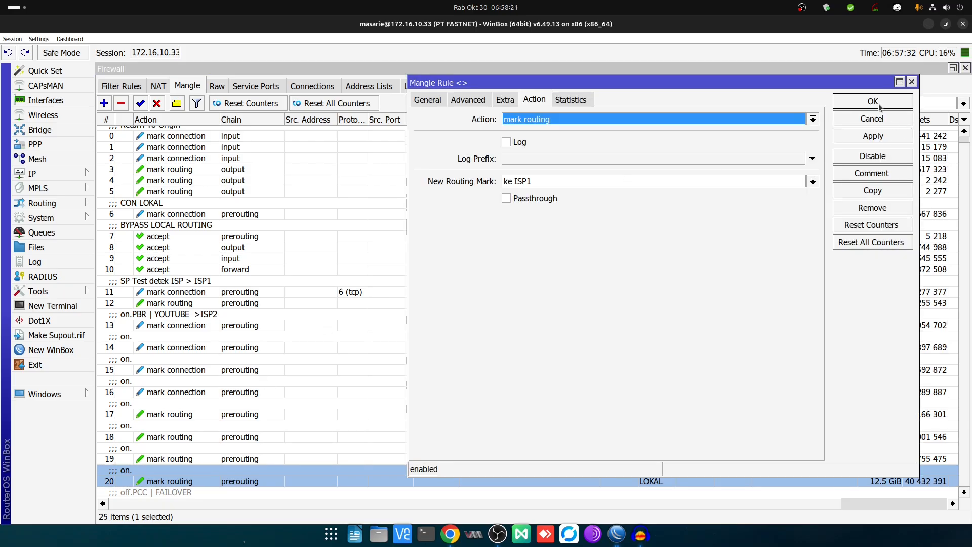
pyautogui.click(911, 81)
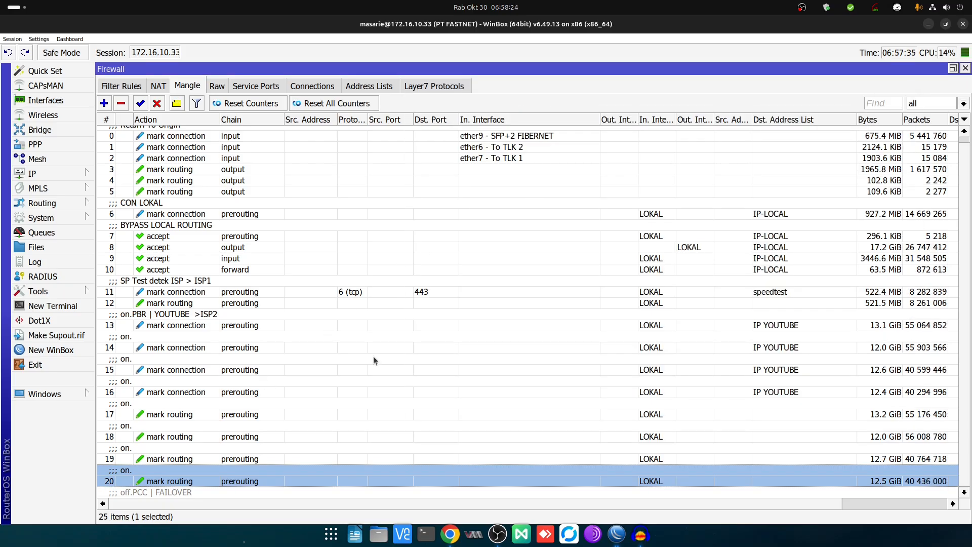
# - Open the Ethernet interface list and compare live traffic on the ether6 and ether7 backup links with ether9 FIBERNET
pyautogui.click(48, 100)
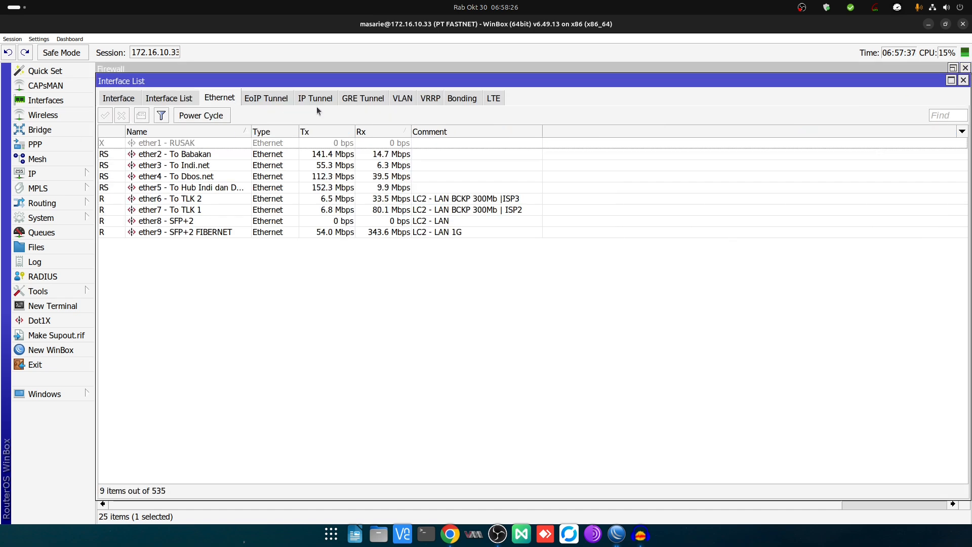
pyautogui.click(440, 210)
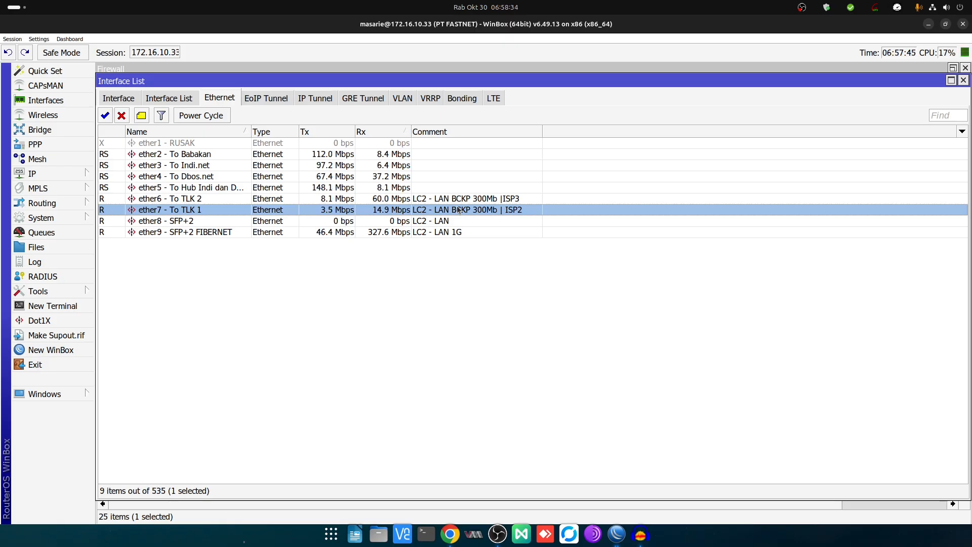
pyautogui.click(281, 232)
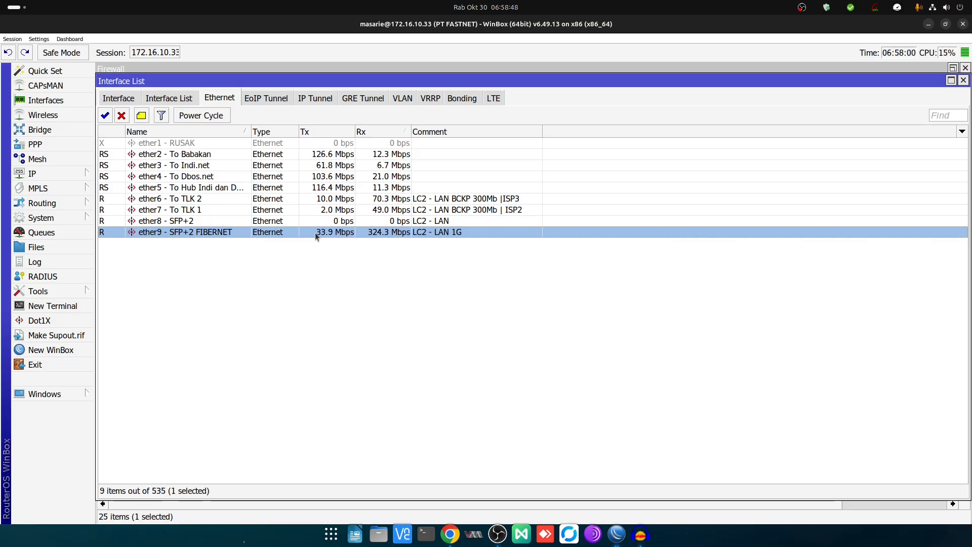
pyautogui.click(496, 210)
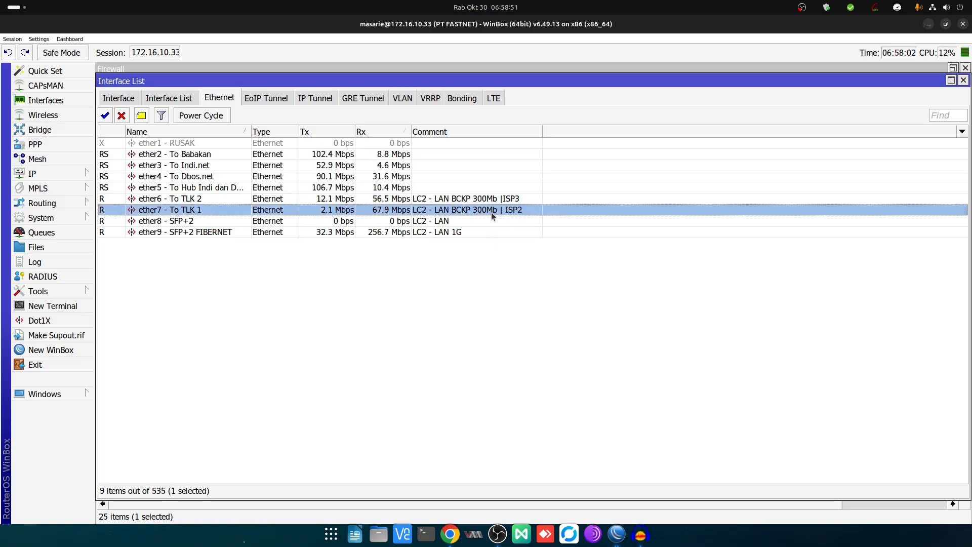
pyautogui.click(493, 232)
pyautogui.click(470, 199)
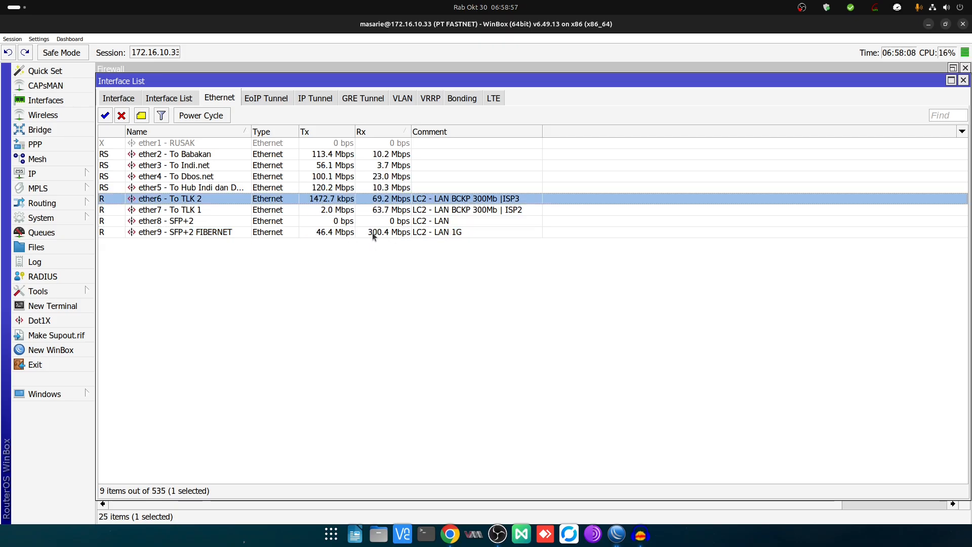
pyautogui.click(373, 233)
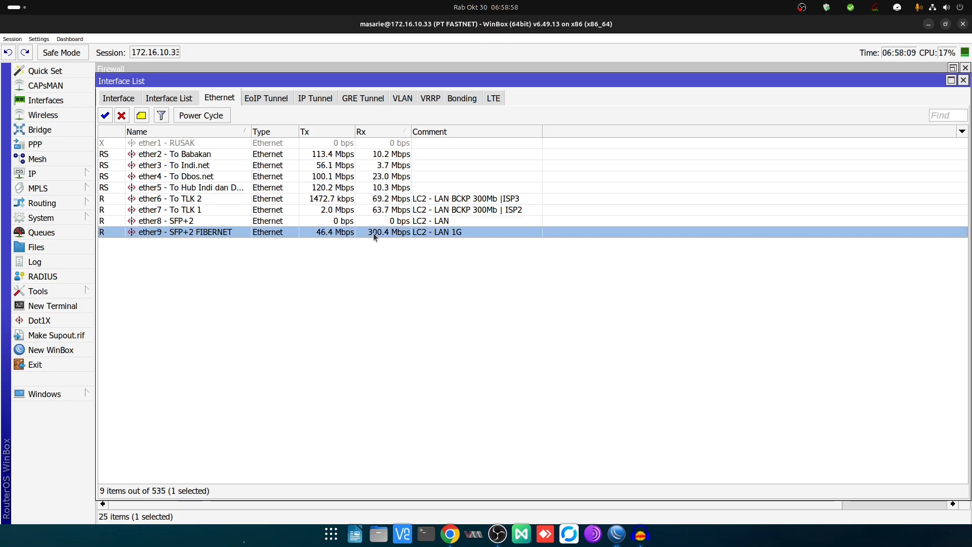
pyautogui.click(181, 212)
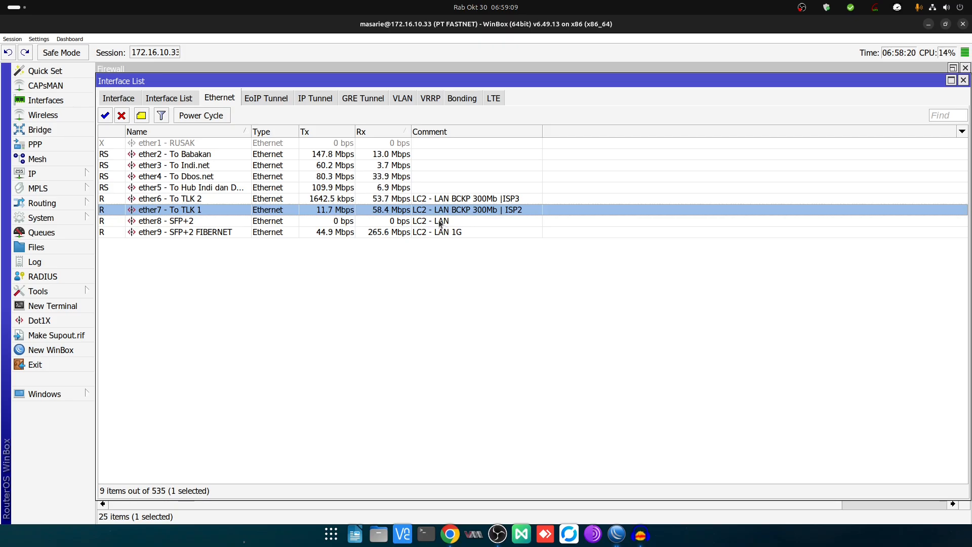
pyautogui.click(403, 233)
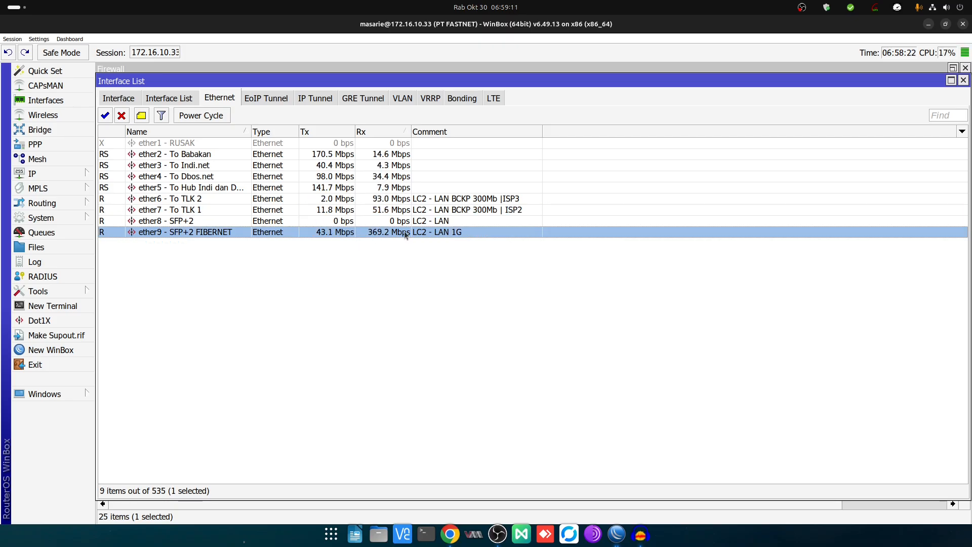
pyautogui.click(422, 210)
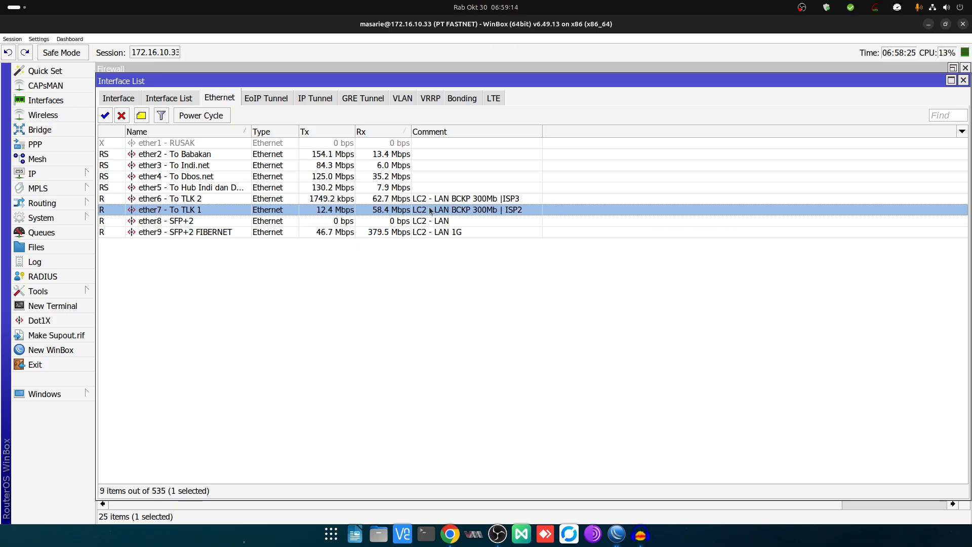
# - Review the ISP1 main and the ISP2 and ISP3 backup default routes in the IP route list, and close the list
pyautogui.click(38, 173)
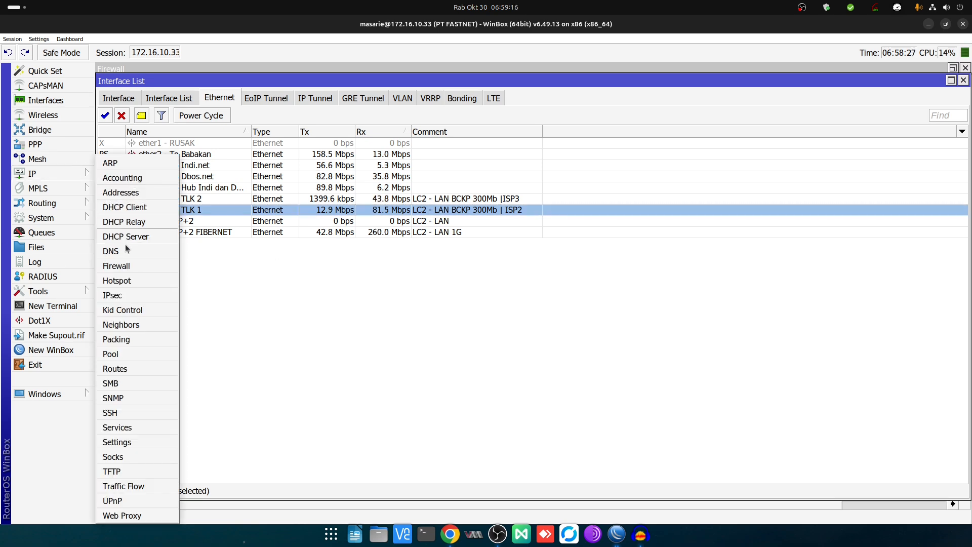
pyautogui.click(114, 367)
pyautogui.scroll(-2, 383, 233)
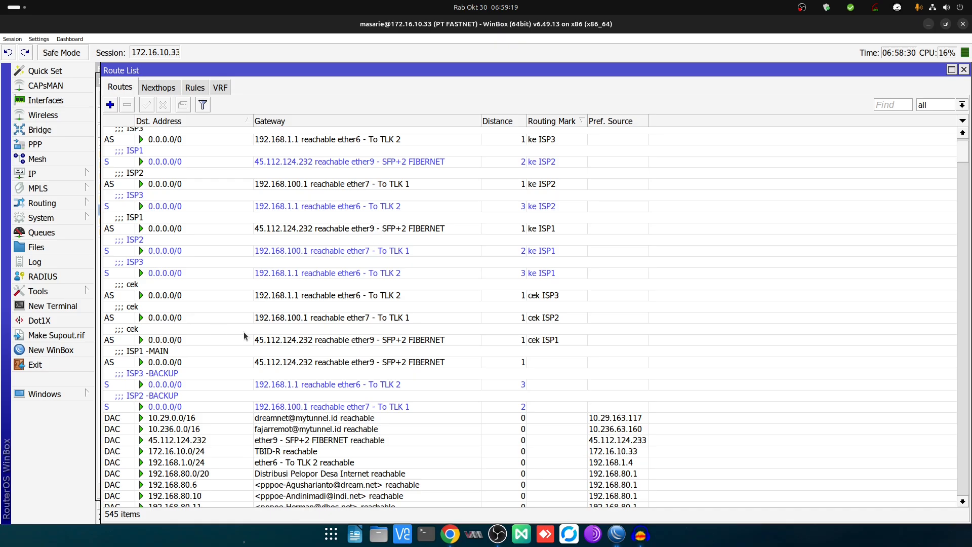
pyautogui.scroll(-1, 162, 357)
pyautogui.click(163, 349)
pyautogui.scroll(-3, 172, 335)
pyautogui.click(184, 320)
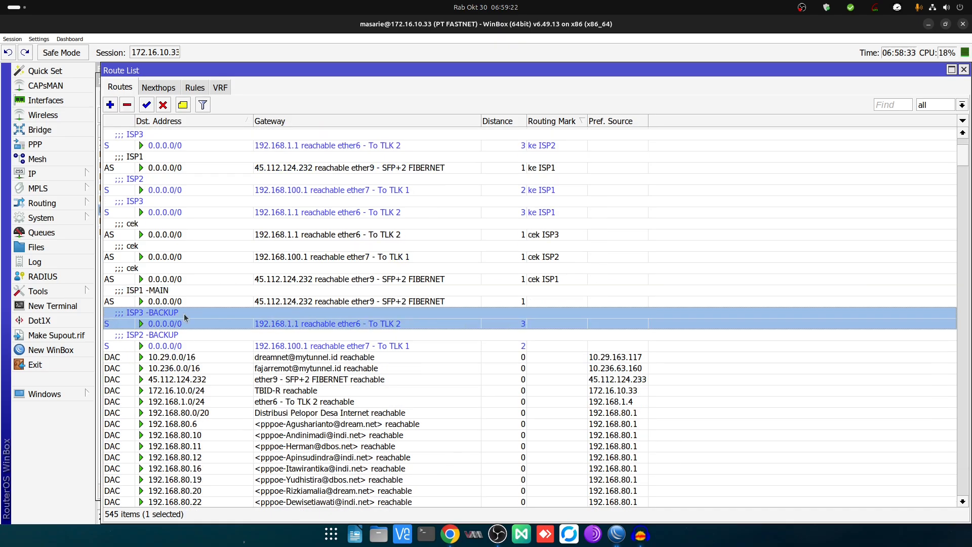
pyautogui.scroll(-2, 431, 316)
pyautogui.click(335, 253)
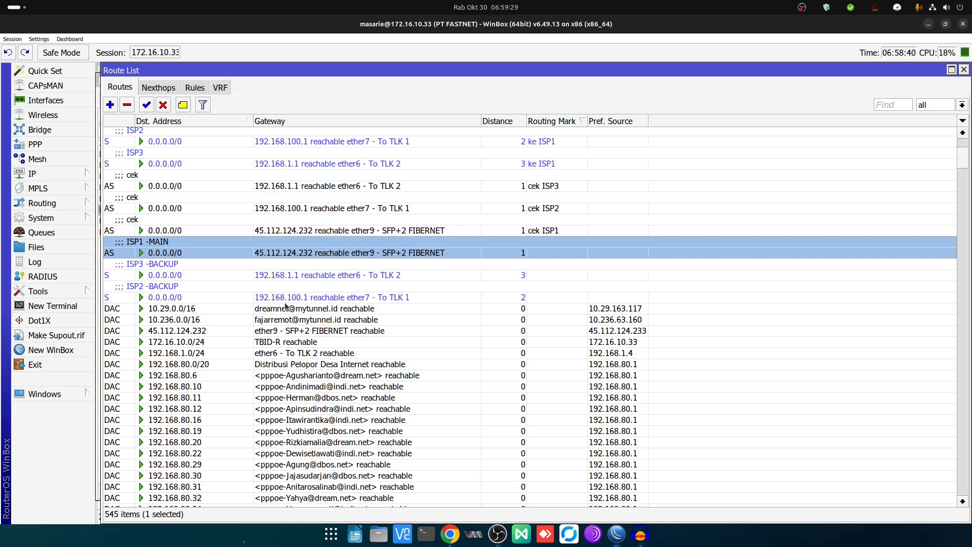
pyautogui.click(336, 291)
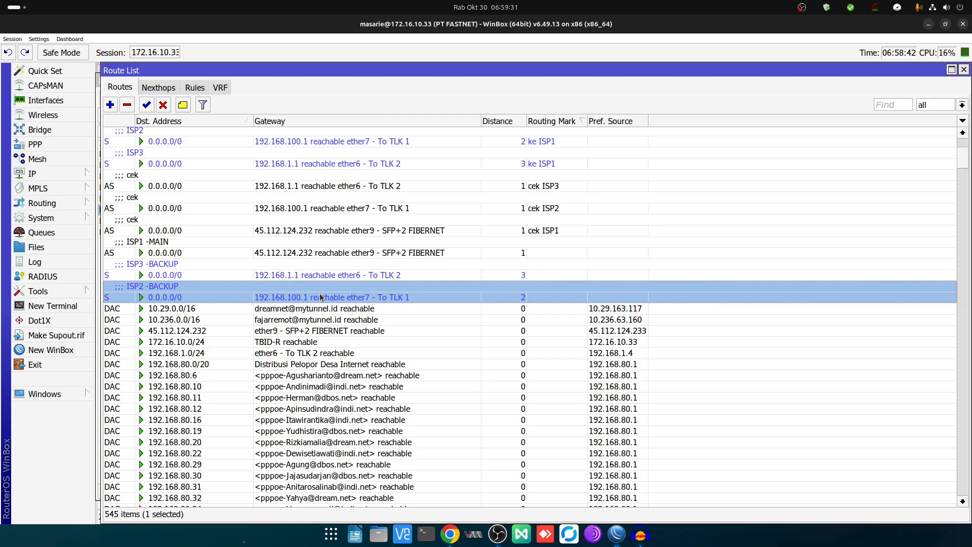
pyautogui.click(964, 70)
# - Recheck the receive rates of ether9, ether7 and ether6 against their main and backup roles in the Ethernet interface list
pyautogui.click(324, 233)
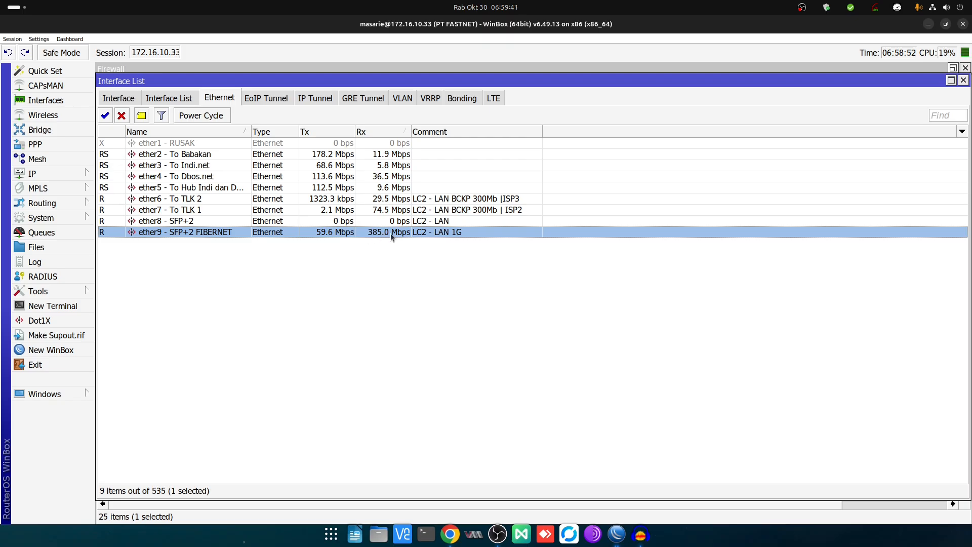
pyautogui.click(497, 212)
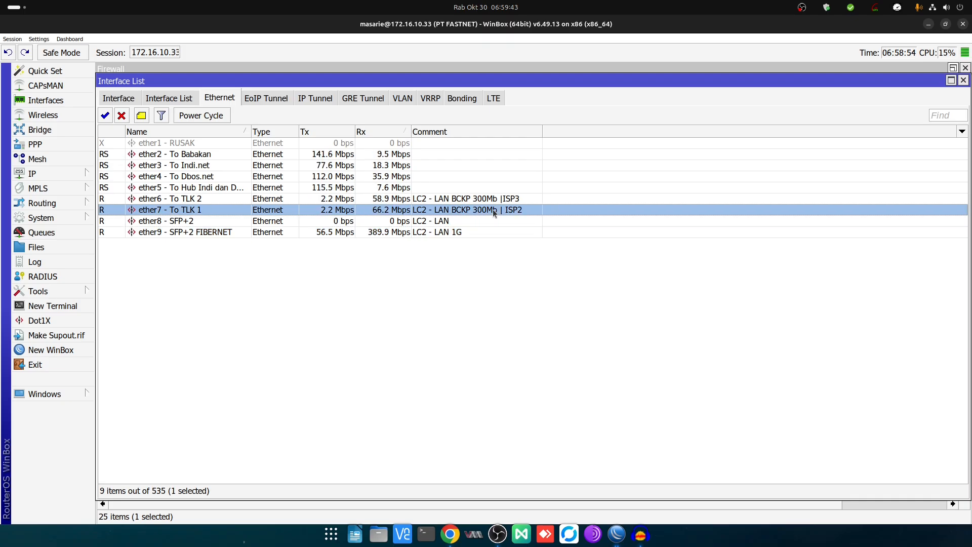
pyautogui.click(405, 234)
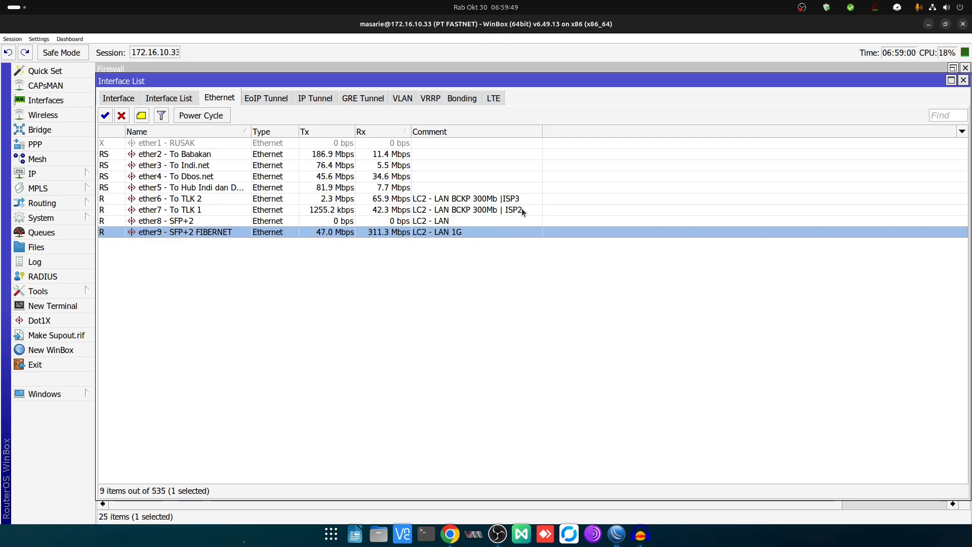
pyautogui.click(497, 210)
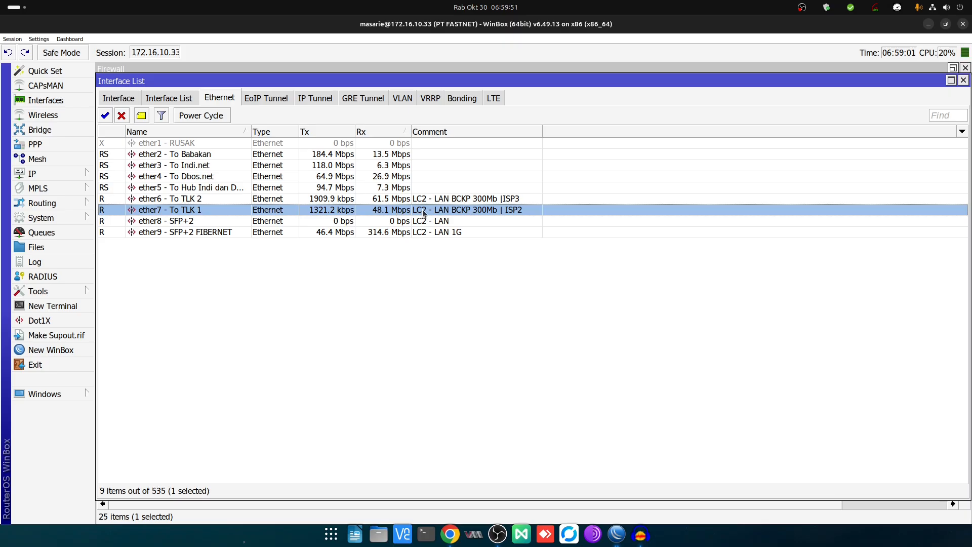
pyautogui.click(398, 232)
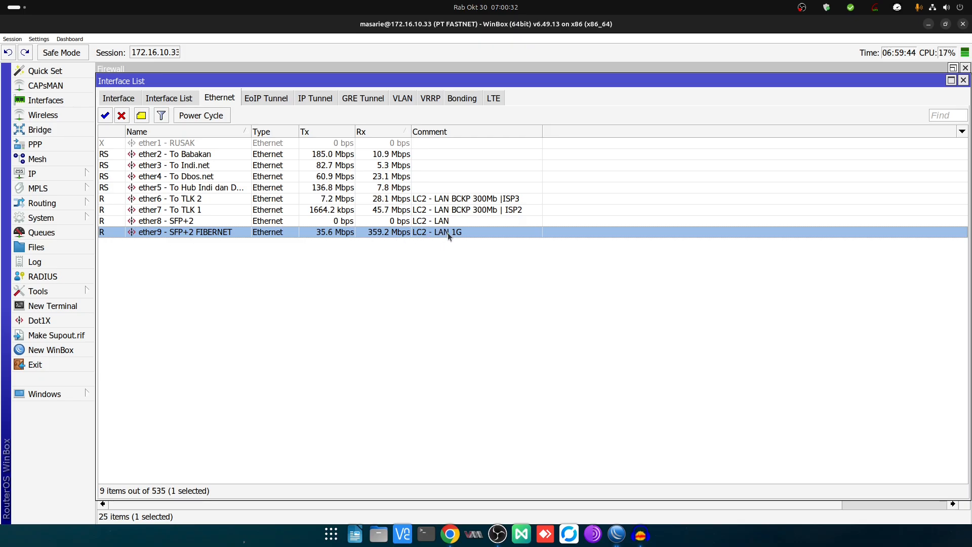
pyautogui.click(413, 213)
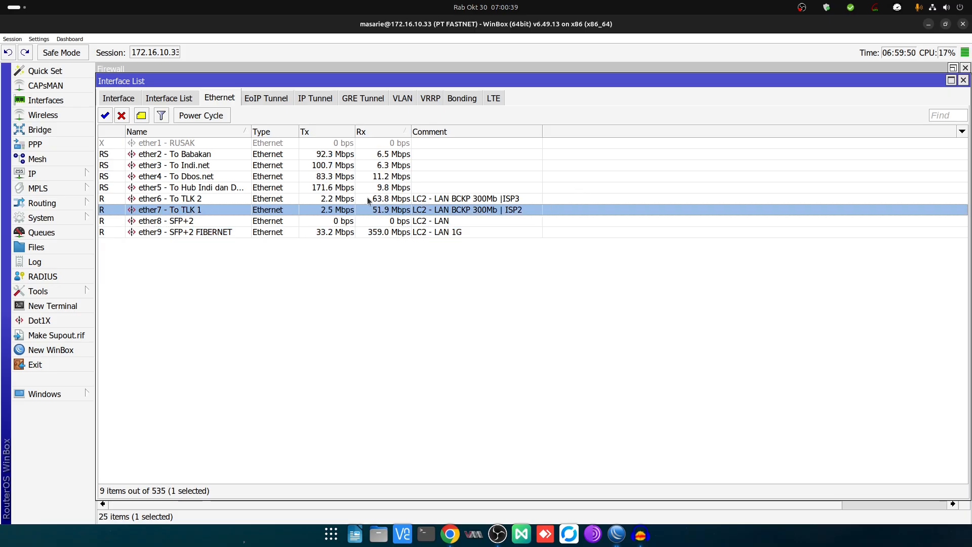
pyautogui.click(428, 200)
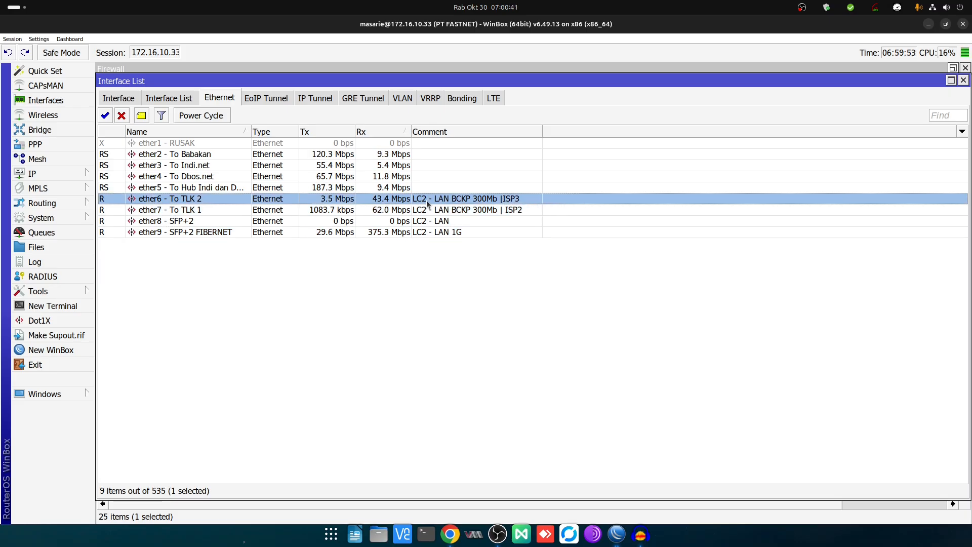
pyautogui.click(431, 211)
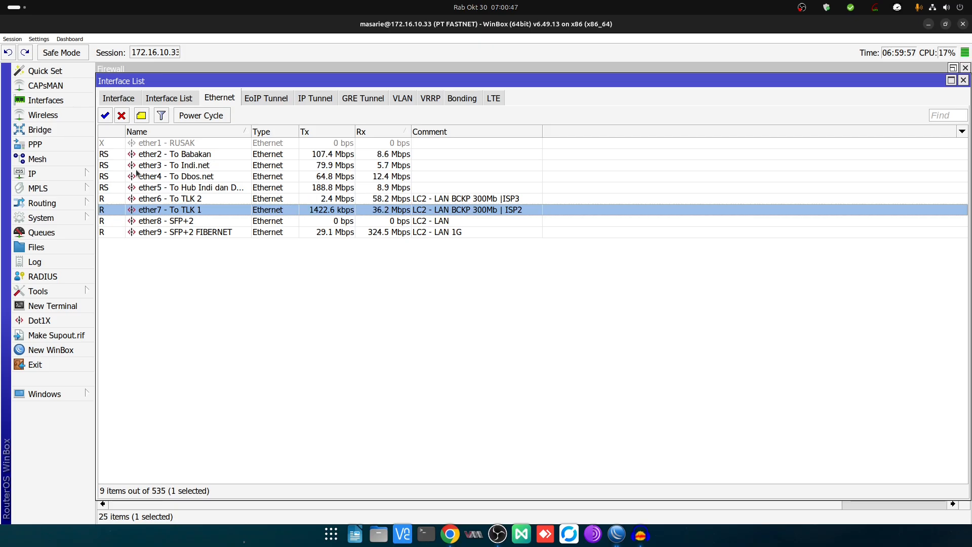
# - Return to the firewall's mangle rules and locate the disabled PCC failover rule 21 and the speedtest rule 11
pyautogui.click(59, 175)
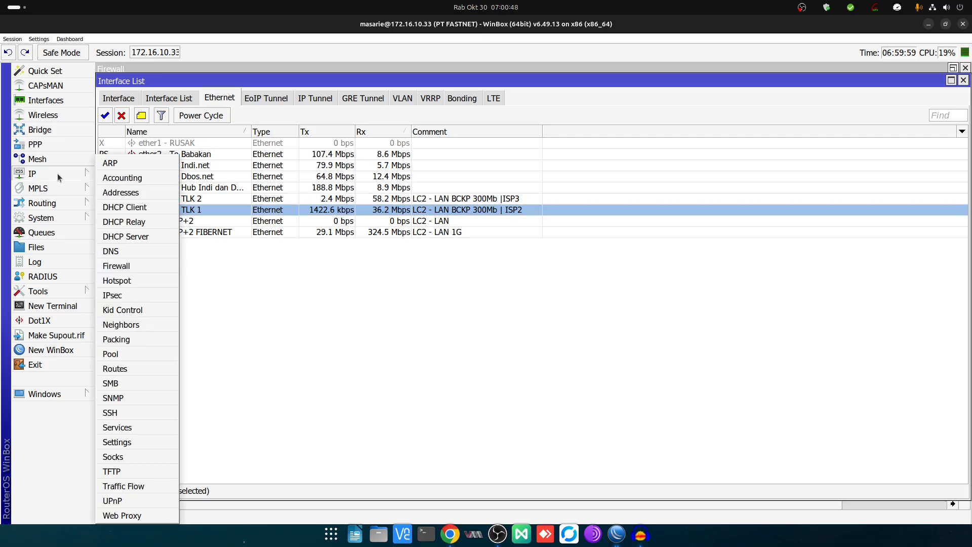
pyautogui.click(116, 266)
pyautogui.click(159, 425)
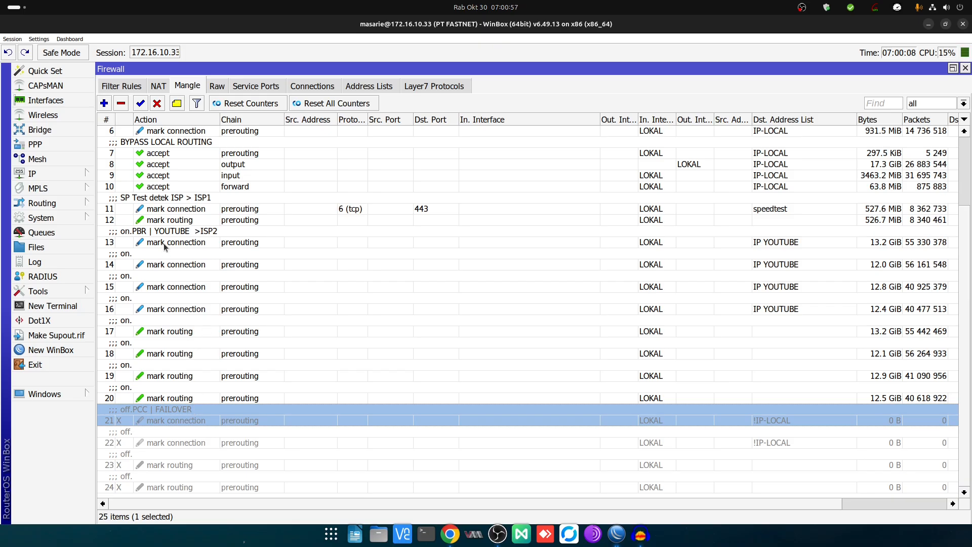
pyautogui.click(175, 208)
# - Bracket mangle rules 11 to 20 with a red on-screen annotation and label them "ISP1 ON"
pyautogui.moveTo(217, 197)
pyautogui.mouseDown()
pyautogui.moveTo(307, 217)
pyautogui.moveTo(269, 391)
pyautogui.moveTo(245, 406)
pyautogui.mouseUp()
pyautogui.moveTo(296, 308)
pyautogui.mouseDown()
pyautogui.moveTo(303, 335)
pyautogui.moveTo(357, 352)
pyautogui.mouseUp()
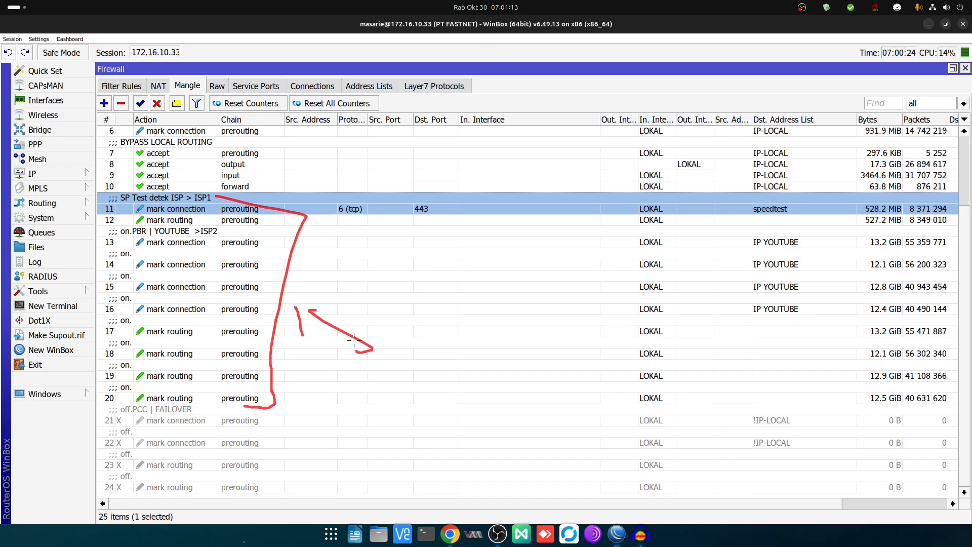
pyautogui.moveTo(358, 310); pyautogui.dragTo(377, 347)
pyautogui.moveTo(416, 294)
pyautogui.mouseDown()
pyautogui.moveTo(435, 305)
pyautogui.moveTo(435, 295)
pyautogui.mouseUp()
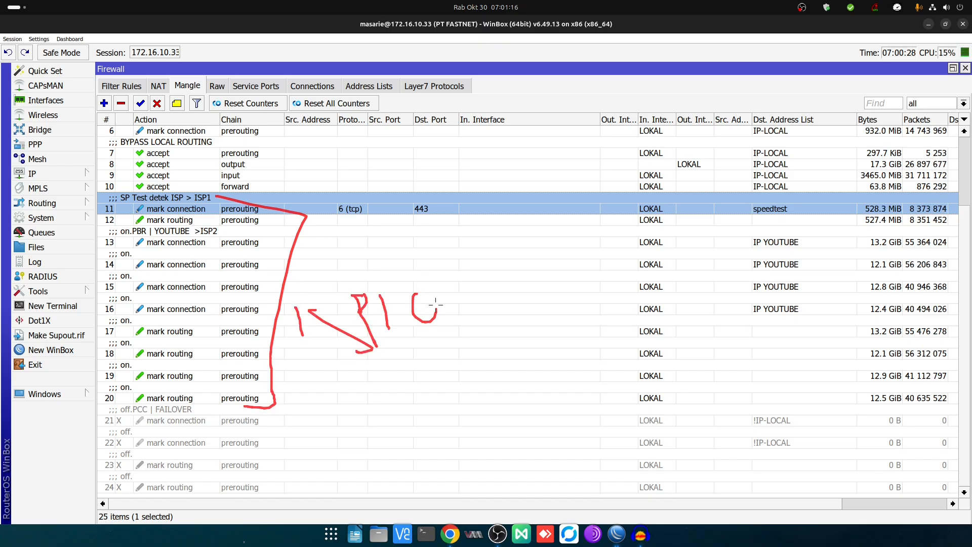
pyautogui.moveTo(433, 297); pyautogui.dragTo(462, 308)
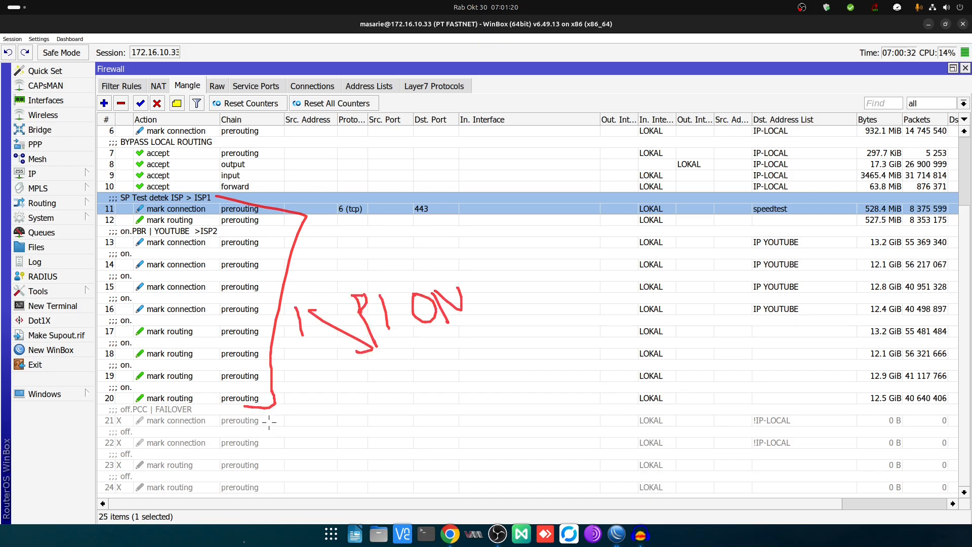
# - Bracket the disabled mangle rules 21 to 24 in red and label them "ISP1 OFF"
pyautogui.moveTo(264, 417); pyautogui.dragTo(263, 493)
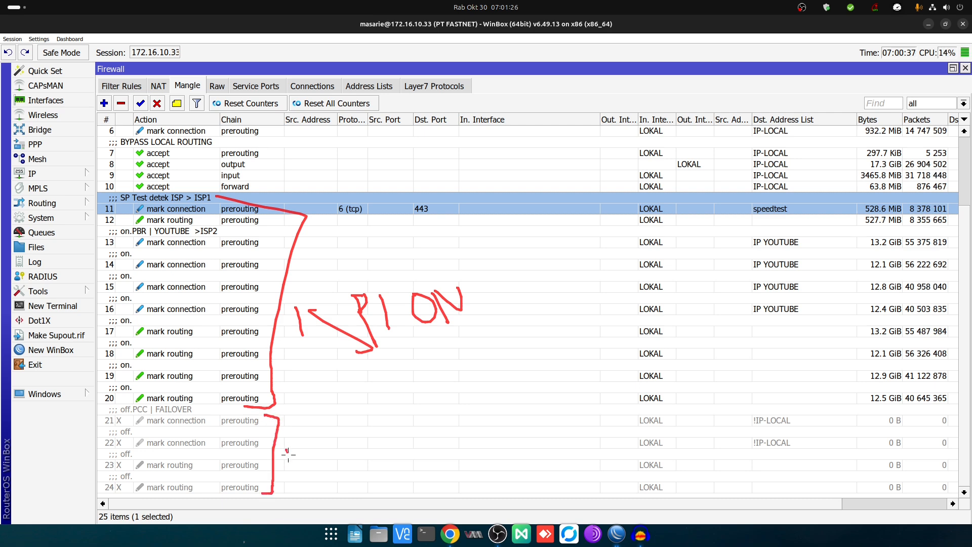
pyautogui.moveTo(287, 450)
pyautogui.mouseDown()
pyautogui.moveTo(288, 464)
pyautogui.moveTo(308, 452)
pyautogui.mouseUp()
pyautogui.moveTo(314, 450); pyautogui.dragTo(315, 462)
pyautogui.moveTo(328, 450); pyautogui.dragTo(345, 461)
pyautogui.moveTo(348, 447); pyautogui.dragTo(360, 458)
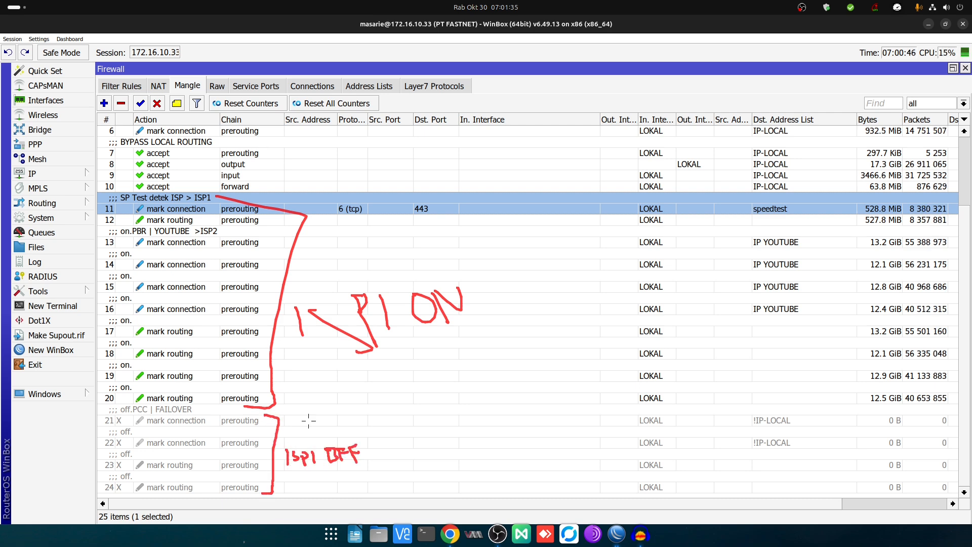
# - Draw a red arrow pointing at the YouTube rule 13, and clear all on-screen annotations
pyautogui.moveTo(374, 232)
pyautogui.mouseDown()
pyautogui.moveTo(311, 243)
pyautogui.moveTo(334, 245)
pyautogui.mouseUp()
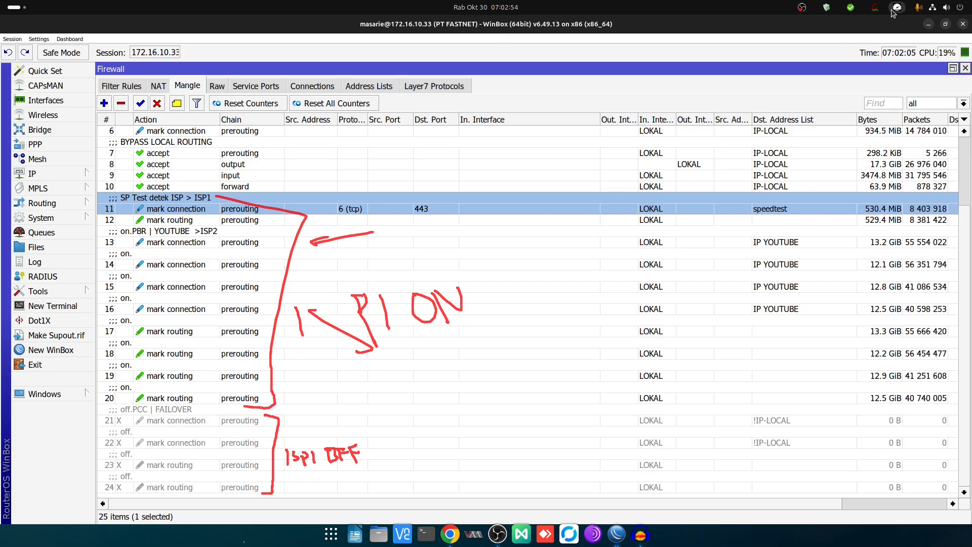
pyautogui.click(876, 8)
pyautogui.click(890, 46)
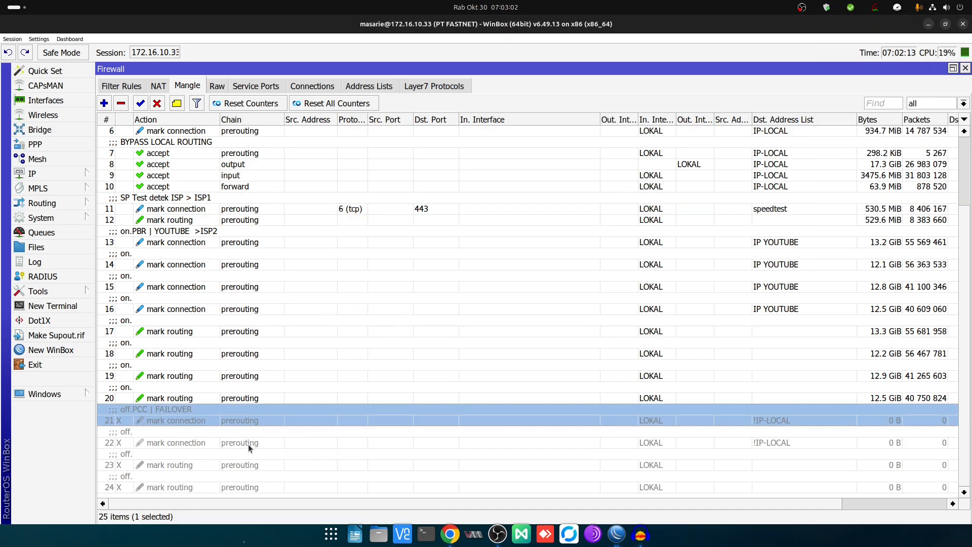
# - Inspect the general, advanced and action settings of disabled PCC failover rule 21, and close it without changes
pyautogui.doubleClick(199, 413)
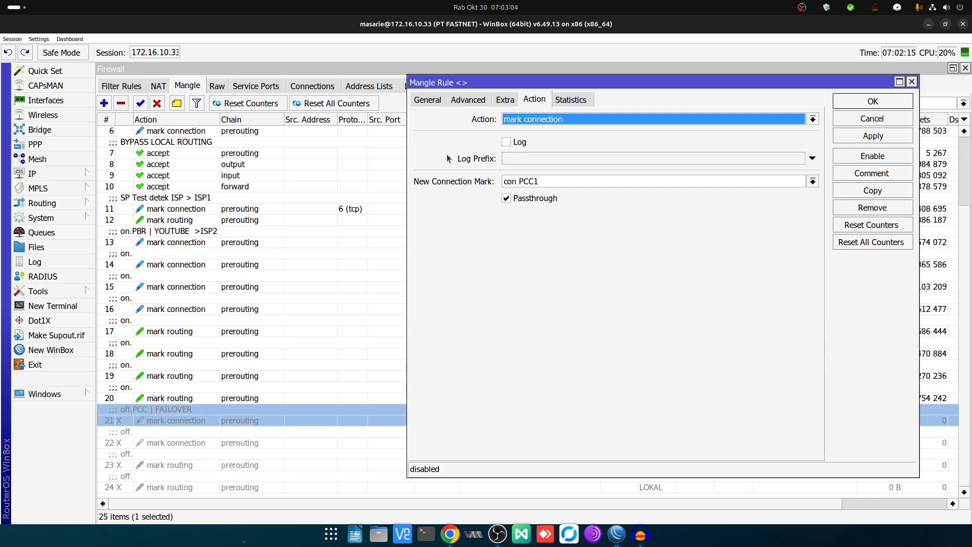
pyautogui.click(428, 101)
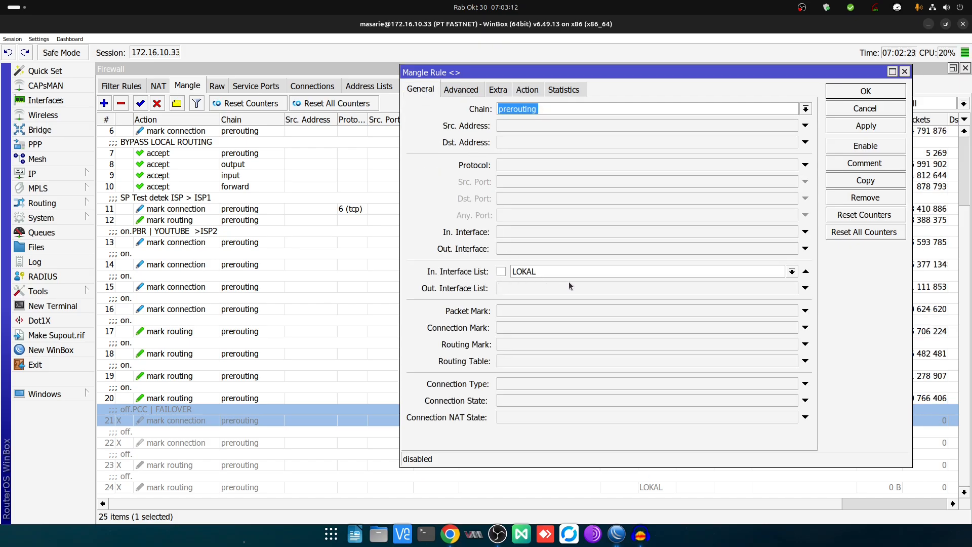
pyautogui.click(461, 90)
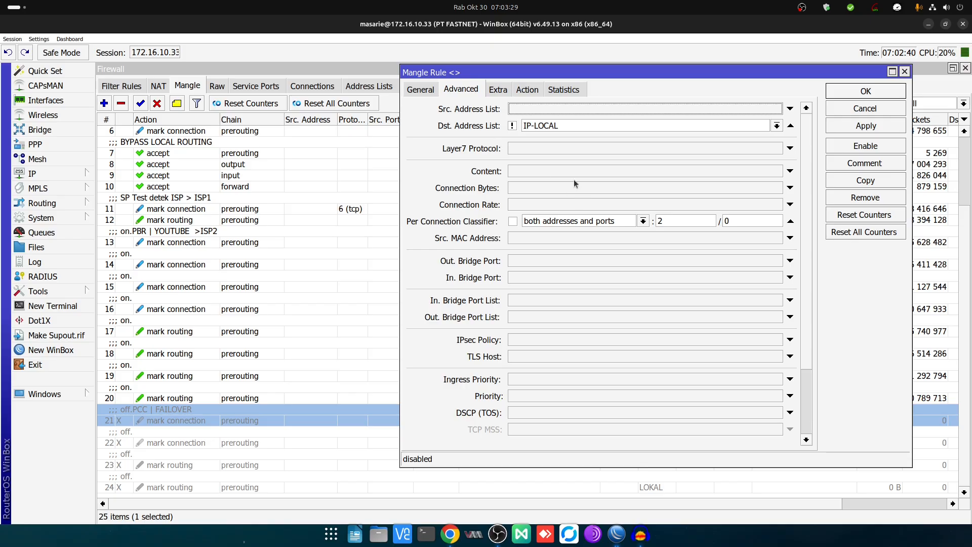
pyautogui.click(528, 93)
pyautogui.press('Escape')
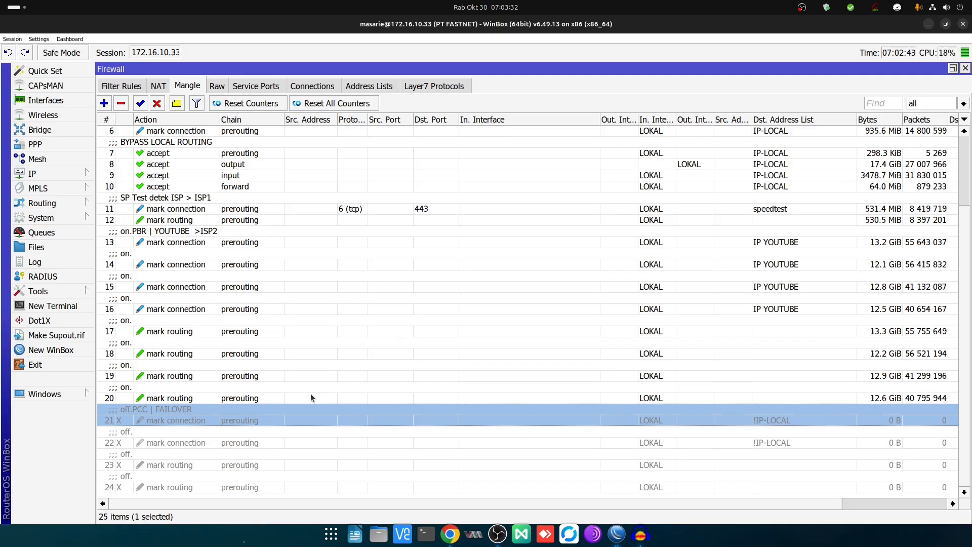
# - Inspect the action and advanced settings of disabled PCC mangle rule 22, and close it without changes
pyautogui.doubleClick(207, 438)
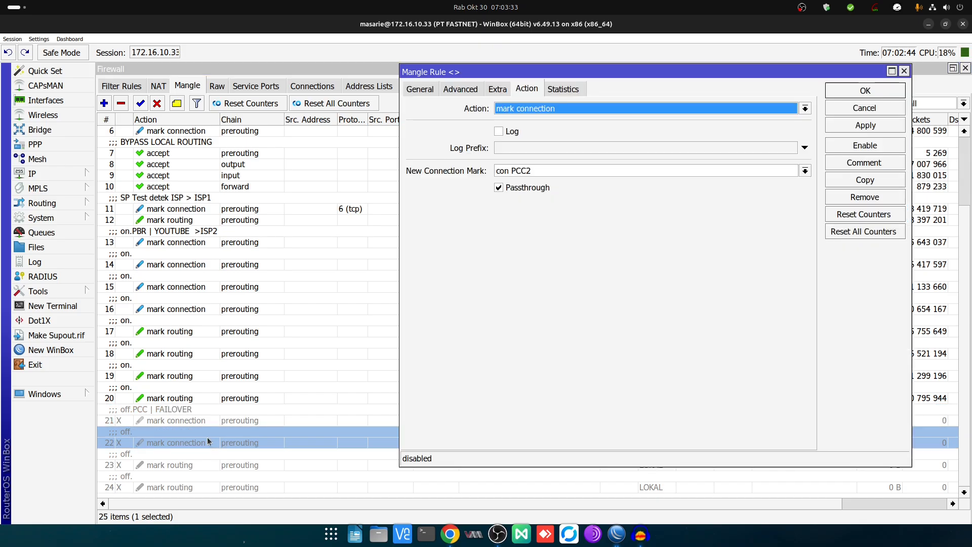
pyautogui.click(454, 89)
pyautogui.click(215, 464)
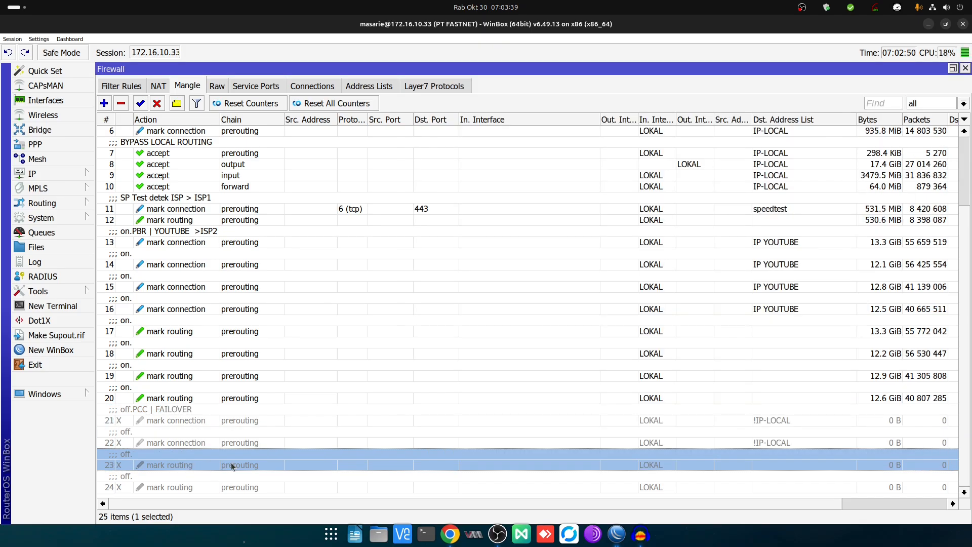
# - Check the connection mark and new routing mark of disabled rule 23, and the action of rule 24, closing both without changes
pyautogui.doubleClick(233, 467)
pyautogui.click(419, 90)
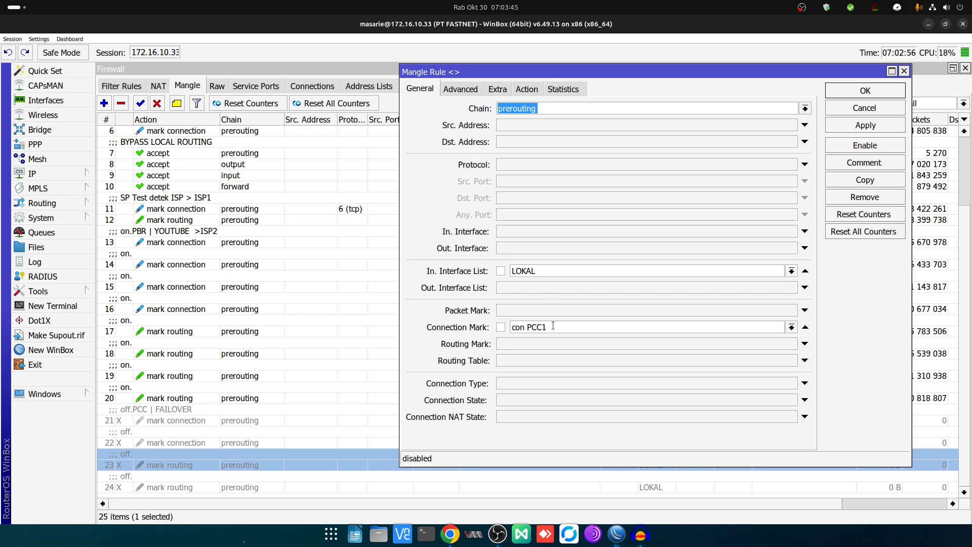
pyautogui.click(526, 89)
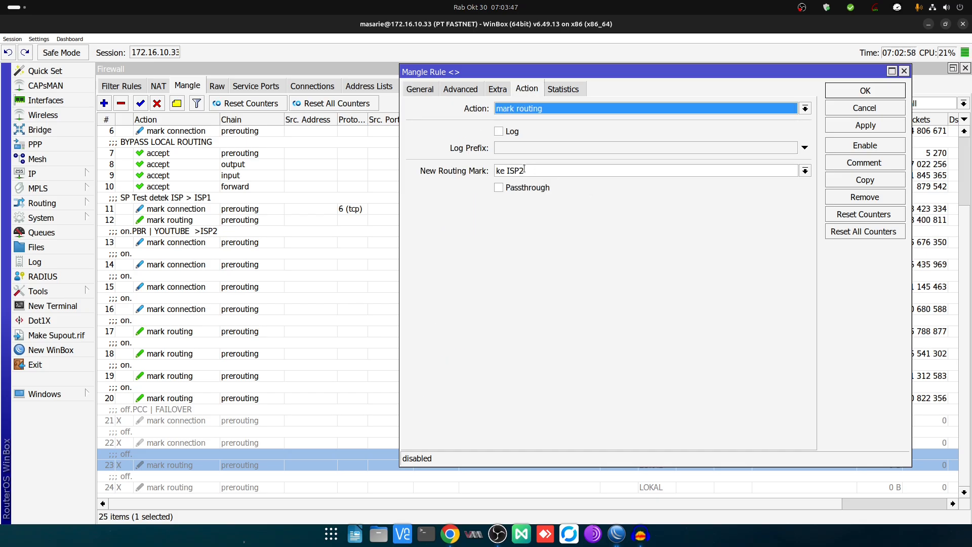
pyautogui.click(210, 454)
pyautogui.doubleClick(190, 487)
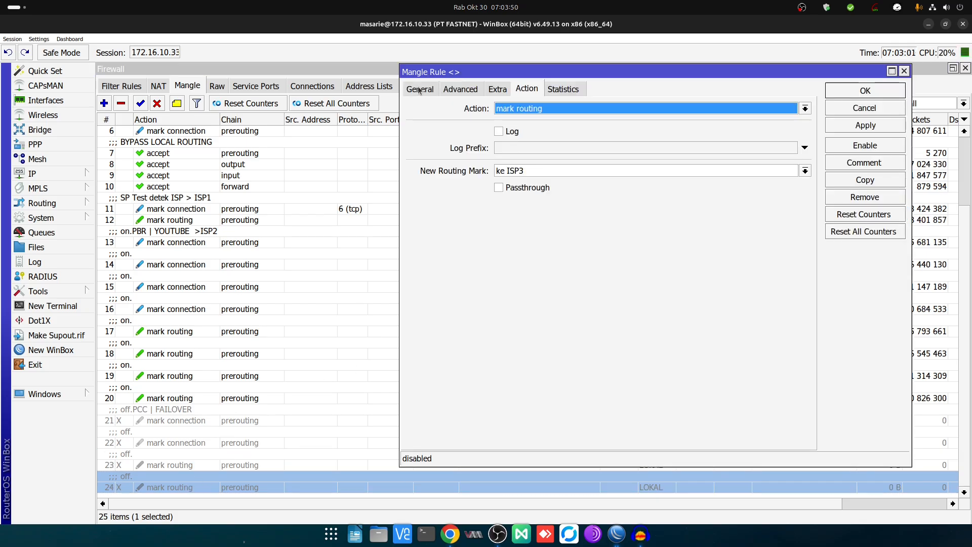
pyautogui.press('Escape')
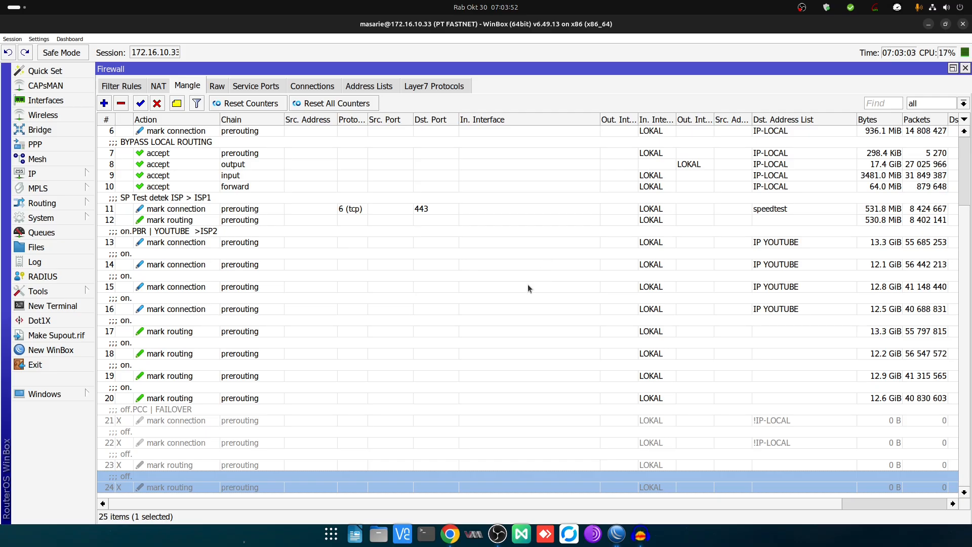
# - Walk through the disabled PCC failover rules 21 to 24 and compare them with the active rules 11 to 20
pyautogui.click(236, 430)
pyautogui.click(236, 422)
pyautogui.click(217, 457)
pyautogui.click(221, 437)
pyautogui.click(226, 425)
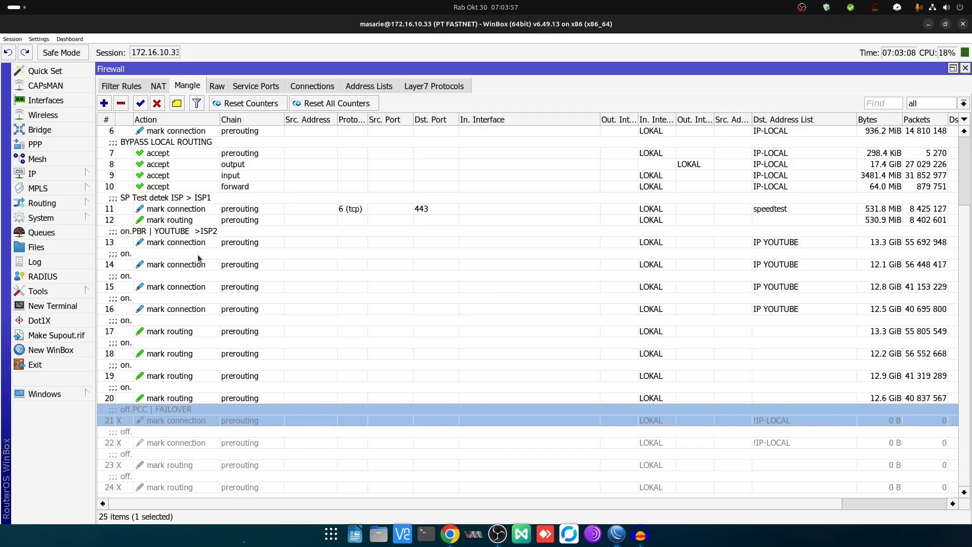
pyautogui.click(206, 443)
pyautogui.click(211, 426)
pyautogui.click(189, 482)
pyautogui.click(187, 424)
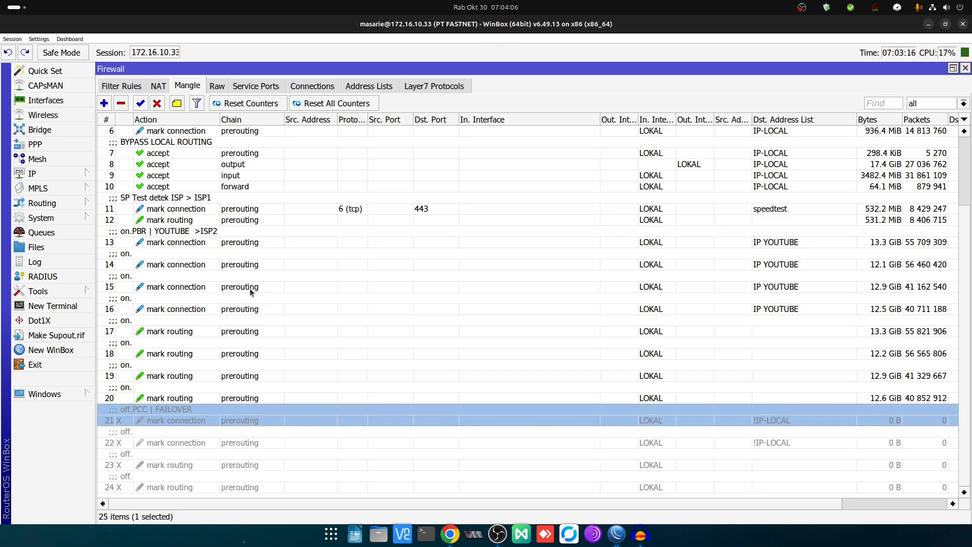
pyautogui.click(154, 442)
pyautogui.click(156, 463)
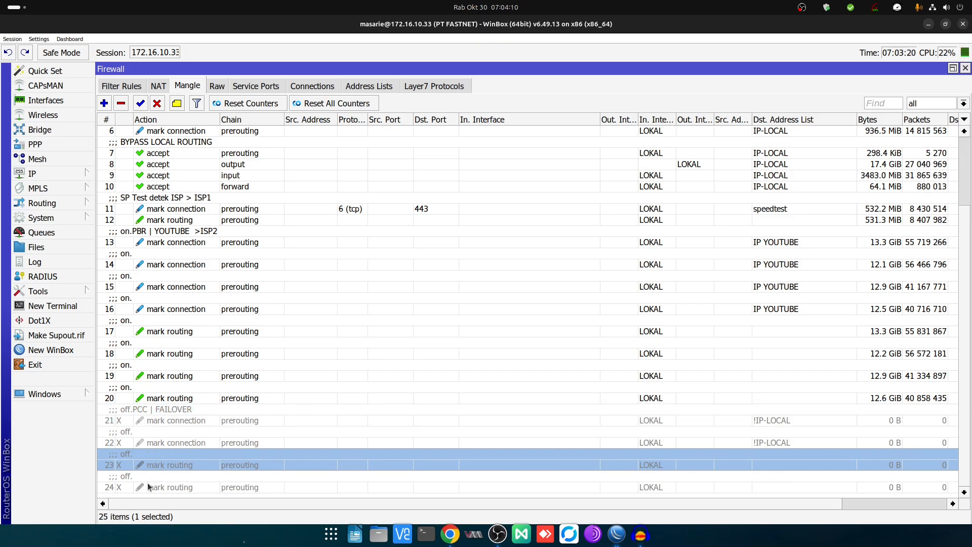
pyautogui.click(148, 486)
pyautogui.click(167, 419)
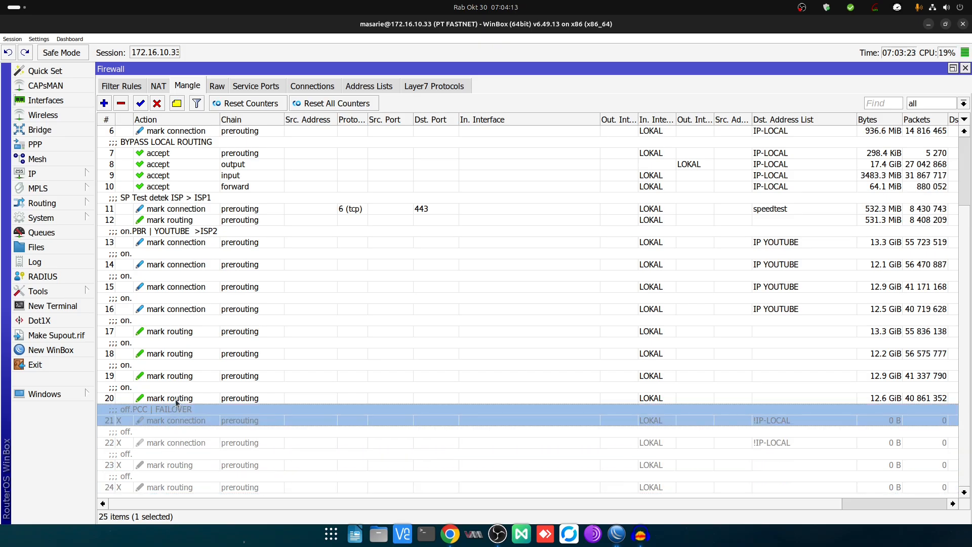
pyautogui.click(176, 400)
pyautogui.click(171, 201)
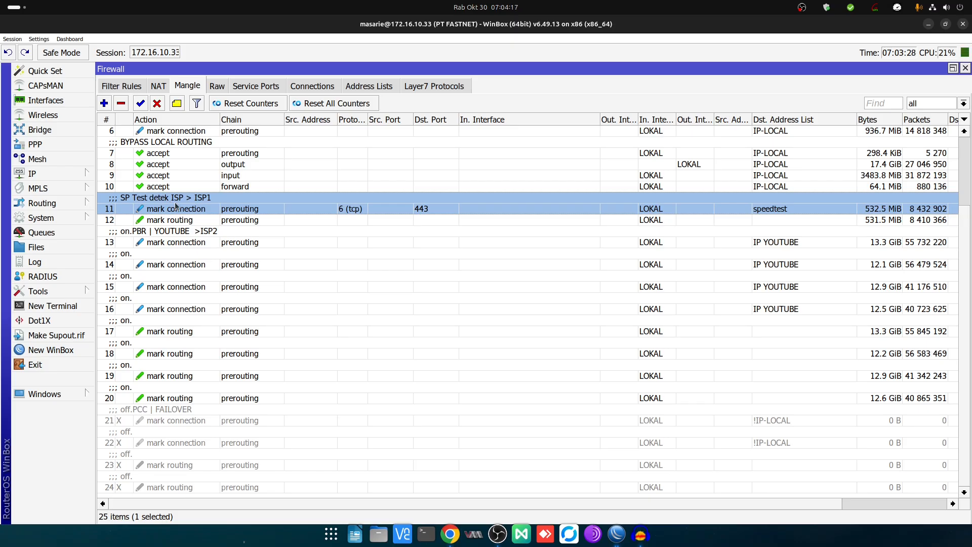
# - Examine the Netwatch Up script of ISP1 check host 1.1.1.5, highlighting its "off kan PCC" and "on kan PBR" sections
pyautogui.click(38, 292)
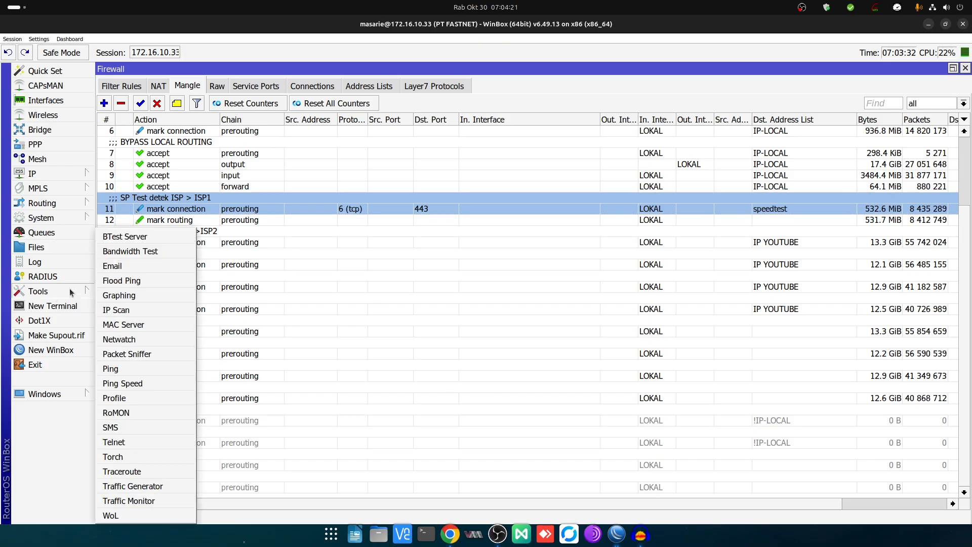
pyautogui.click(121, 336)
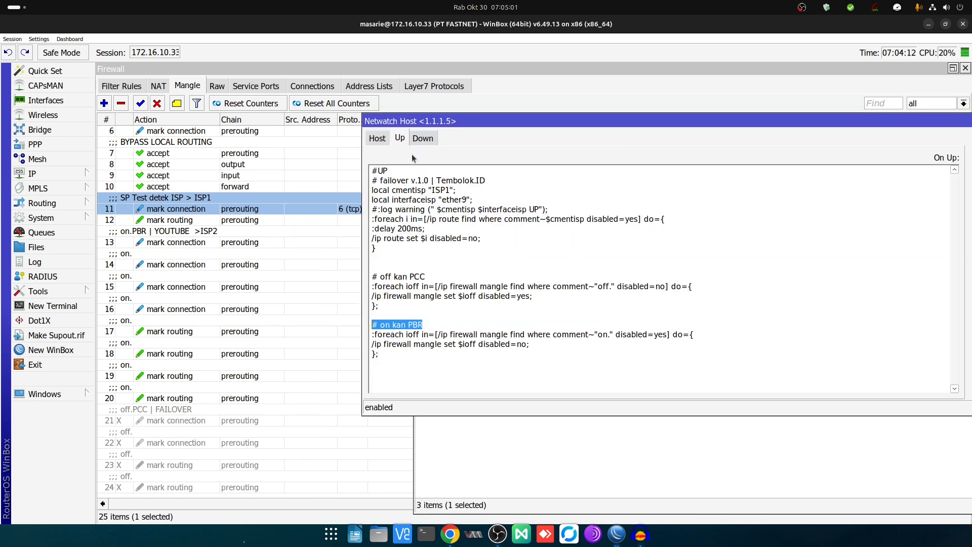
pyautogui.click(410, 287)
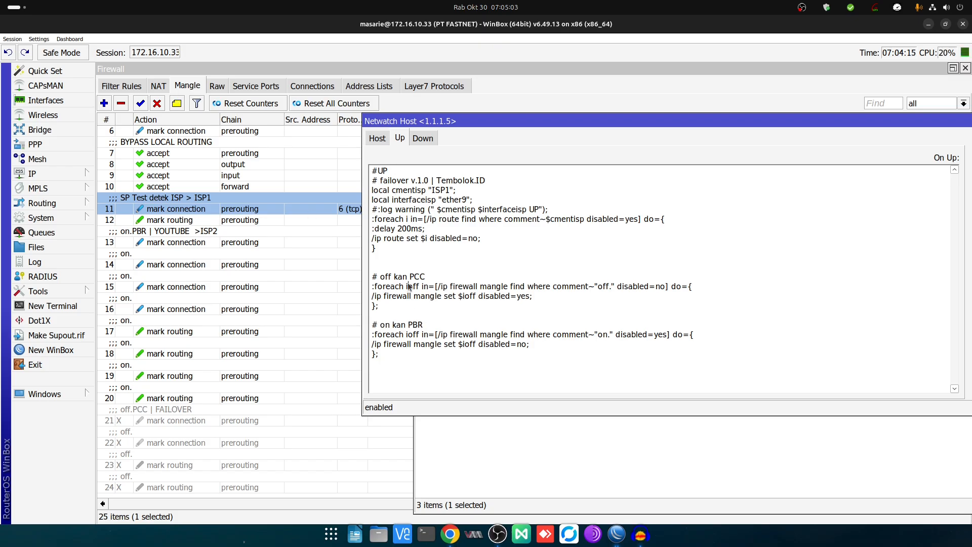
pyautogui.moveTo(378, 276); pyautogui.dragTo(445, 282)
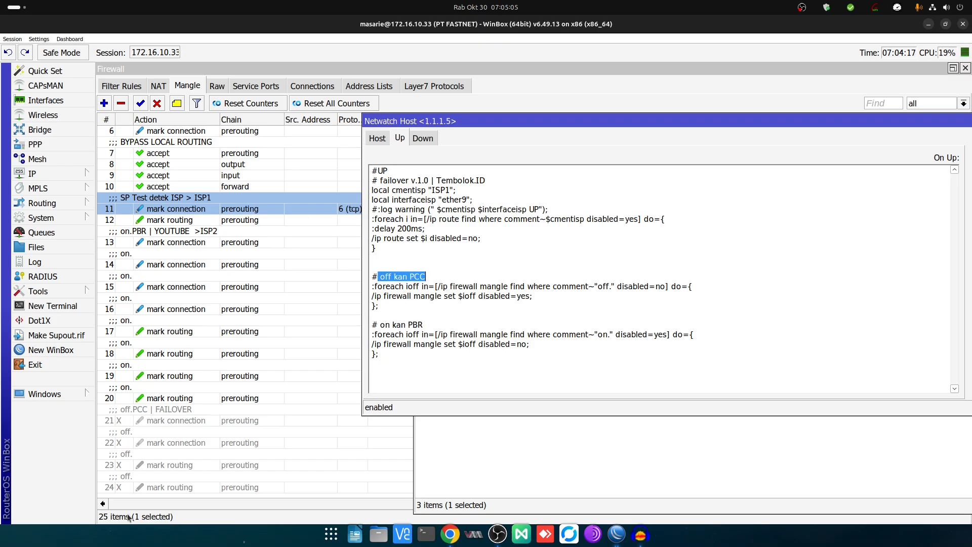
pyautogui.moveTo(426, 327); pyautogui.dragTo(380, 327)
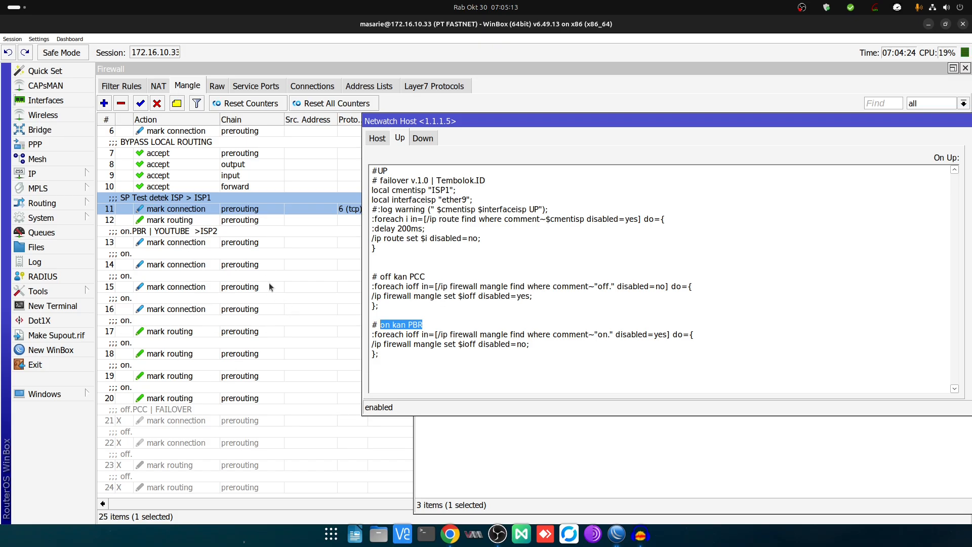
# - Examine the Down script of Netwatch host 1.1.1.5, including its "off kan PBR" section, and close the host without changes
pyautogui.click(423, 138)
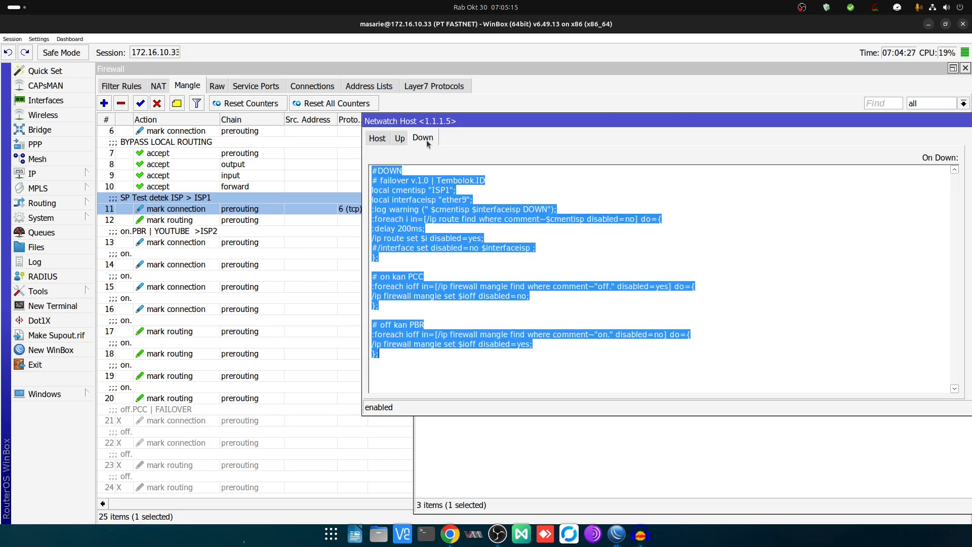
pyautogui.click(504, 221)
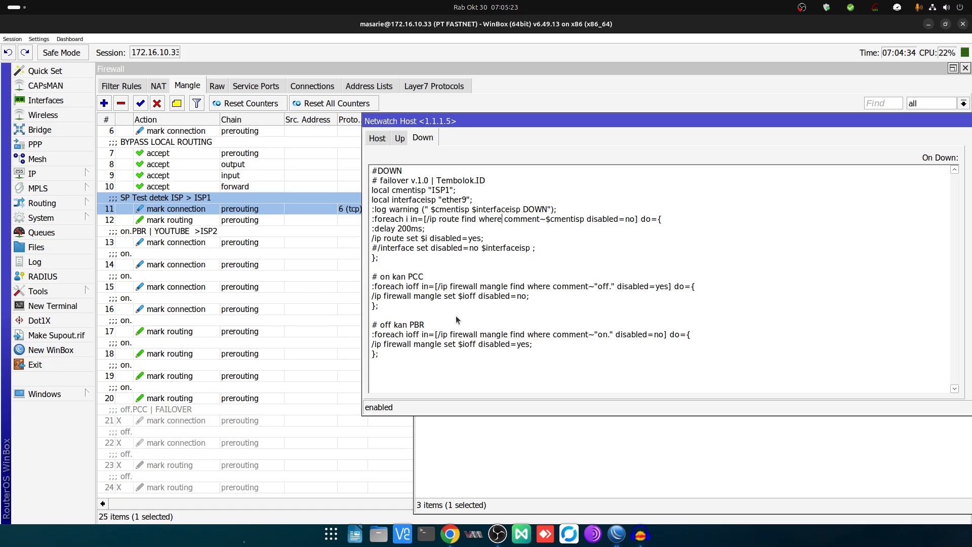
pyautogui.moveTo(381, 330); pyautogui.dragTo(444, 329)
pyautogui.click(447, 331)
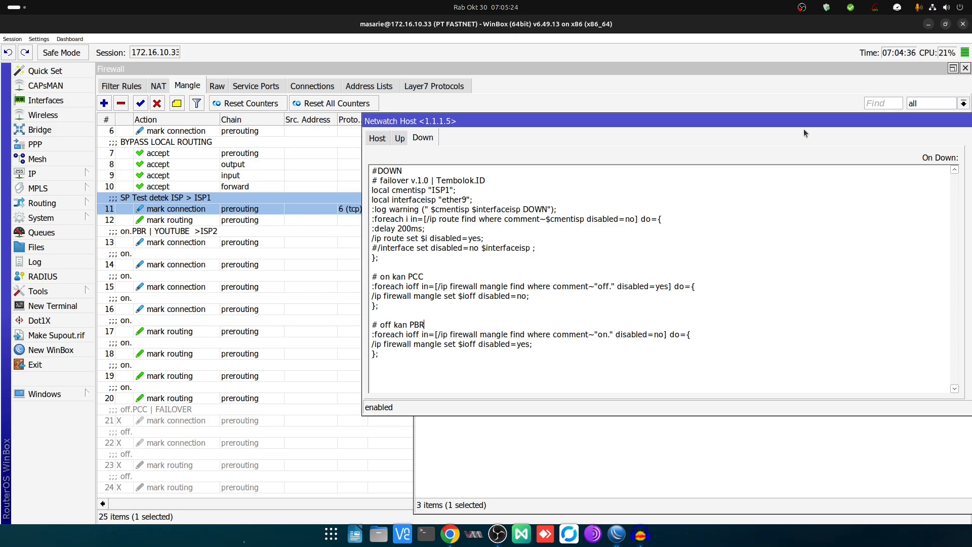
pyautogui.moveTo(866, 124); pyautogui.dragTo(697, 124)
pyautogui.click(864, 131)
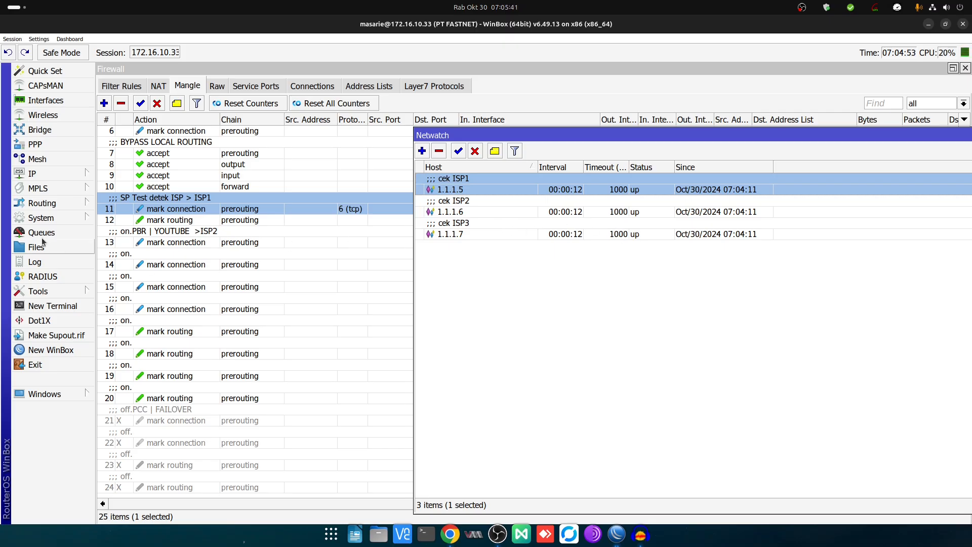
# - Open the Scheduler and view its scheduled tasks alongside the Netwatch hosts
pyautogui.click(42, 217)
pyautogui.click(124, 428)
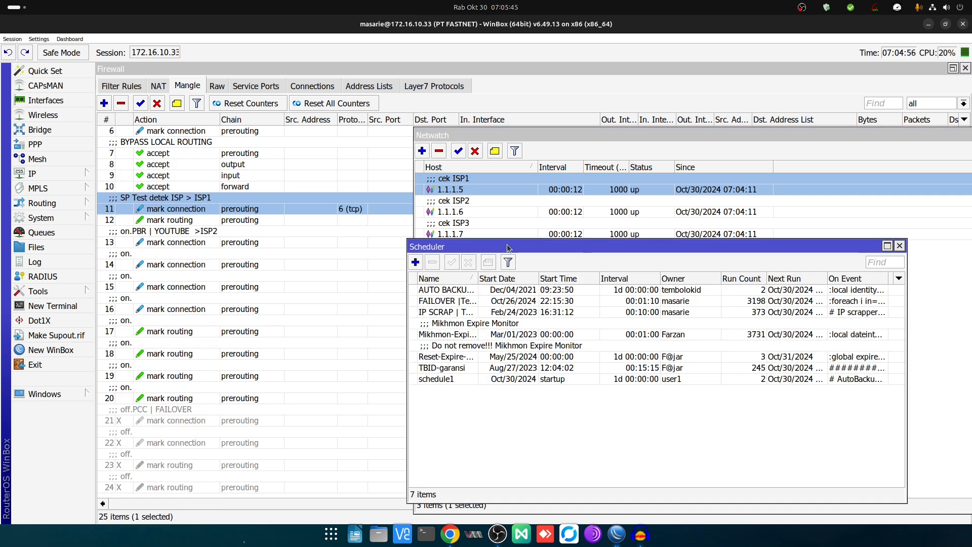
pyautogui.moveTo(509, 248); pyautogui.dragTo(417, 172)
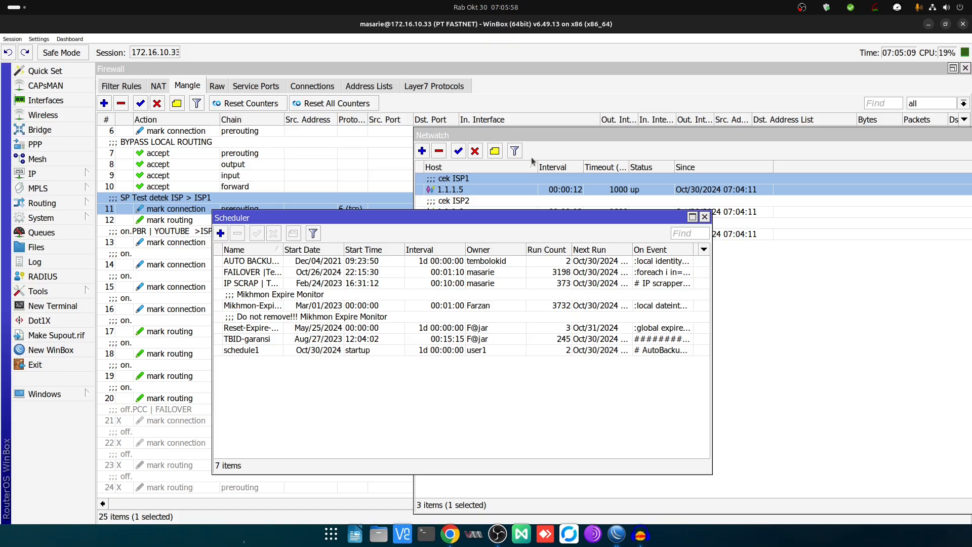
pyautogui.moveTo(521, 131); pyautogui.dragTo(528, 121)
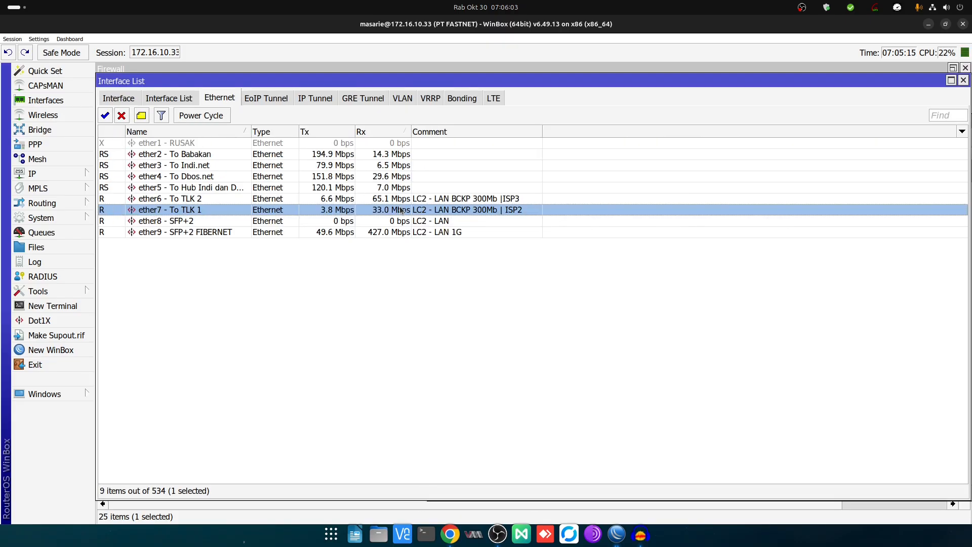
# - Compare the live traffic on the ISP uplinks ether6, ether7 and ether9 in the Ethernet interface list
pyautogui.click(440, 202)
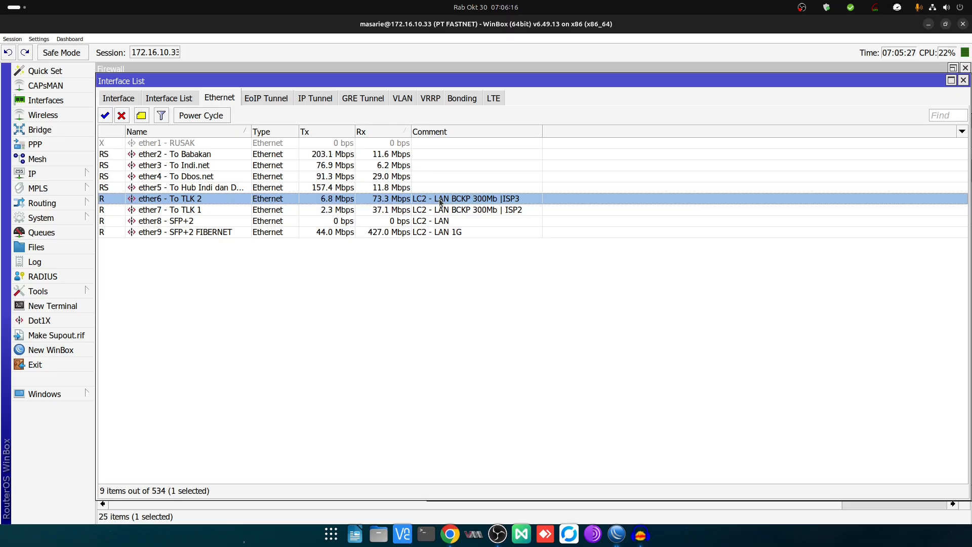
pyautogui.click(421, 232)
pyautogui.click(420, 210)
pyautogui.click(412, 201)
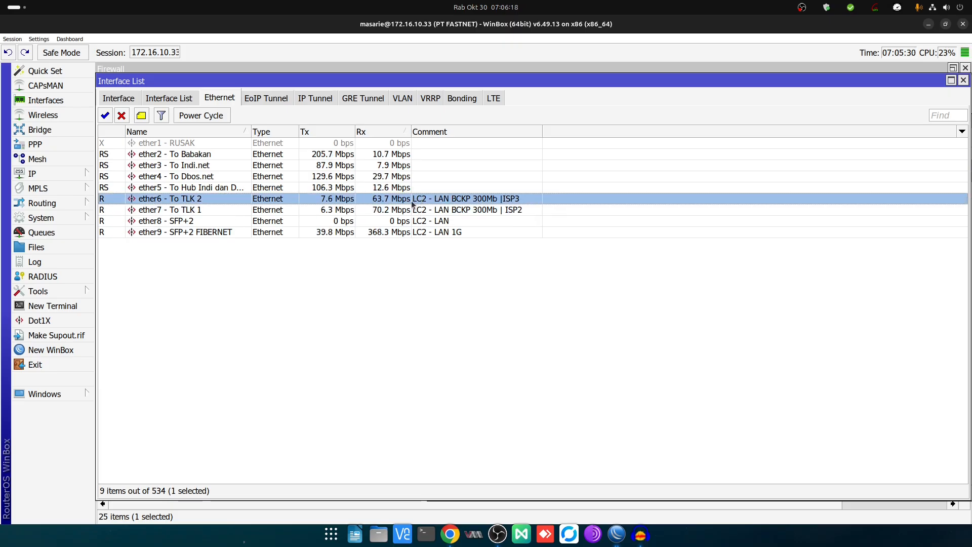
pyautogui.click(398, 207)
pyautogui.click(402, 202)
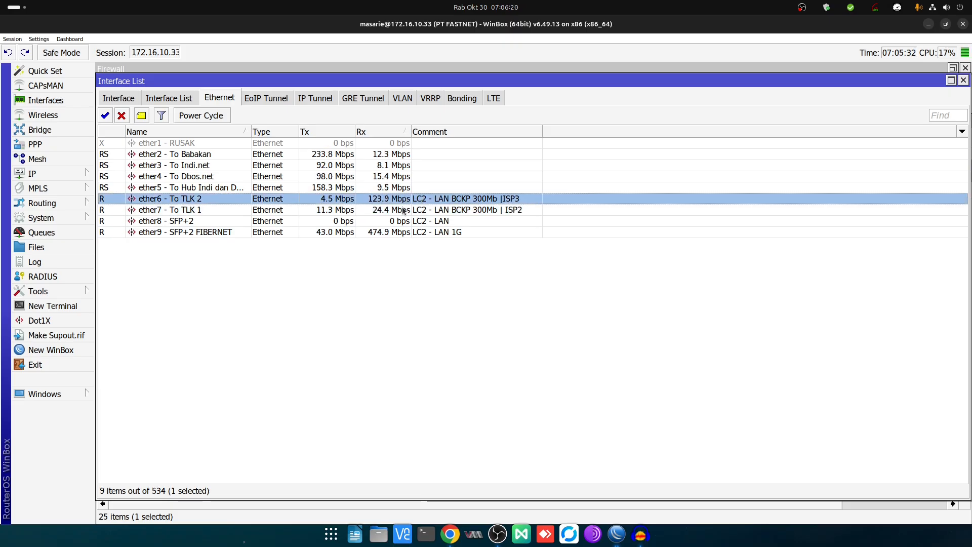
pyautogui.click(478, 210)
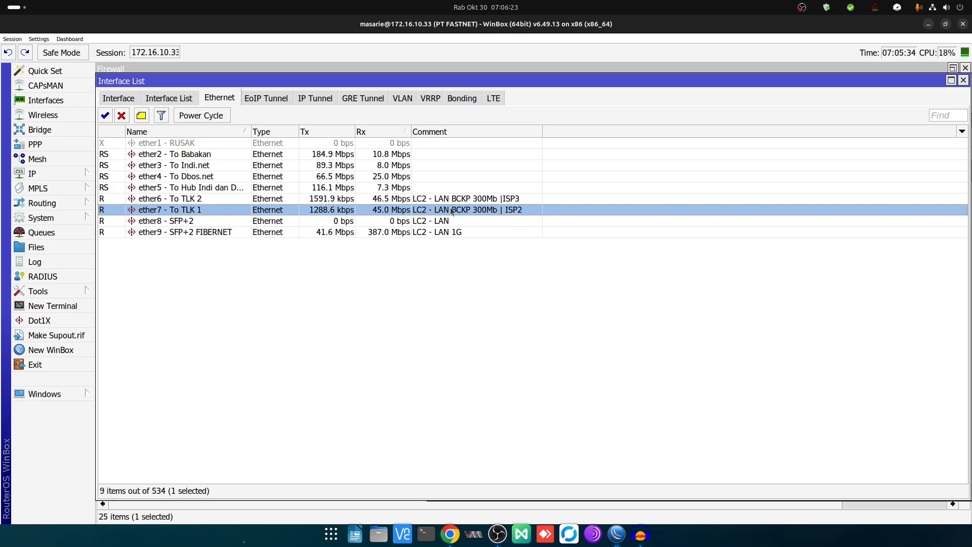
pyautogui.click(388, 233)
# - Open the IP route list and review the gateways and distances for the ke ISP2 and ke ISP3 routing marks
pyautogui.click(32, 173)
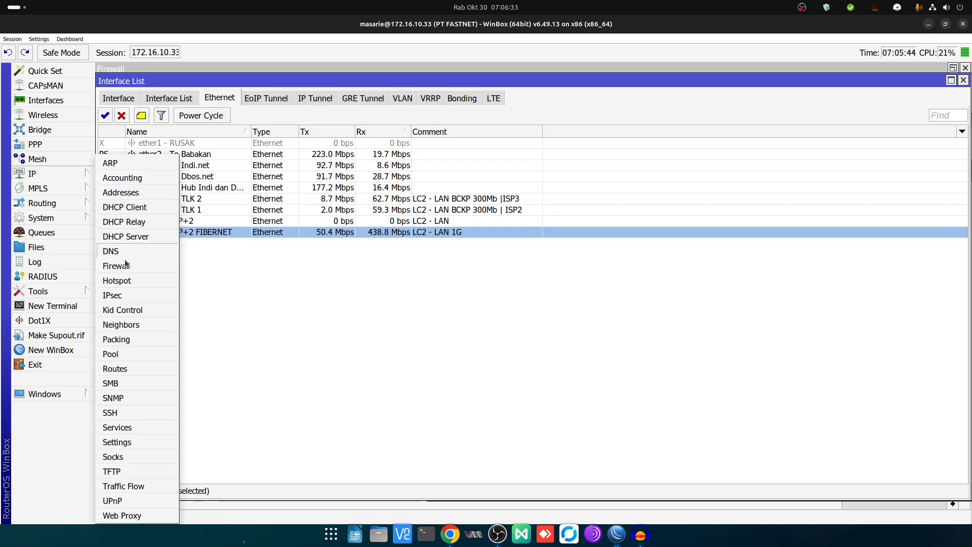
pyautogui.click(124, 369)
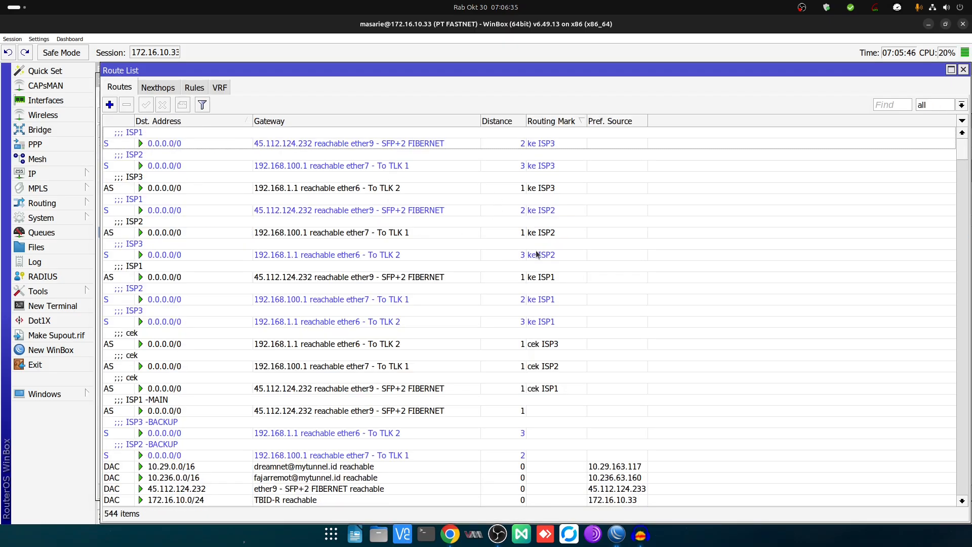
pyautogui.click(537, 211)
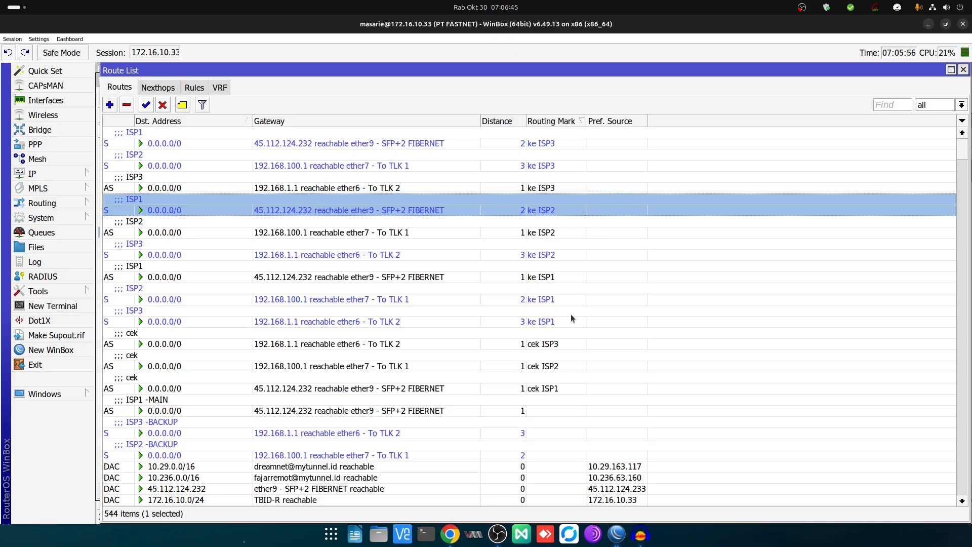
pyautogui.click(541, 121)
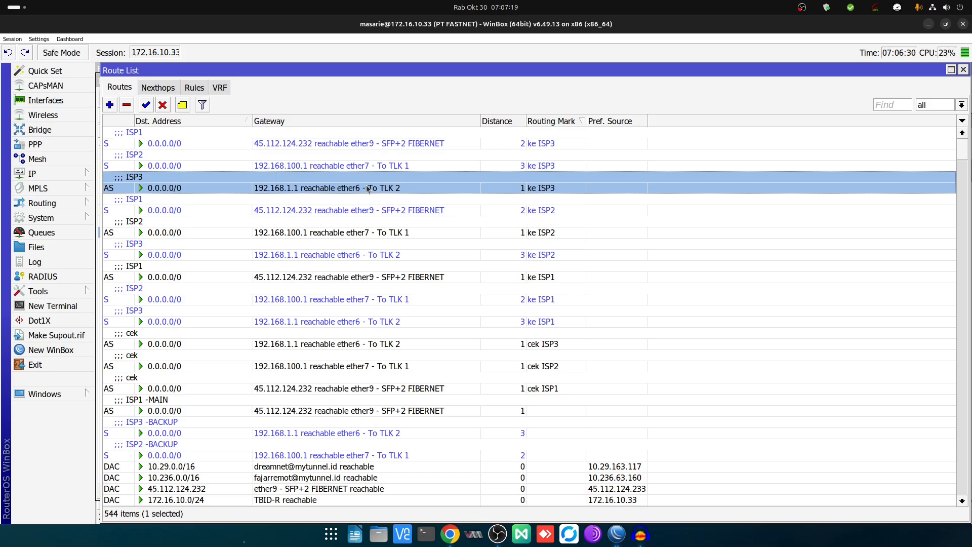
pyautogui.click(448, 145)
pyautogui.click(430, 208)
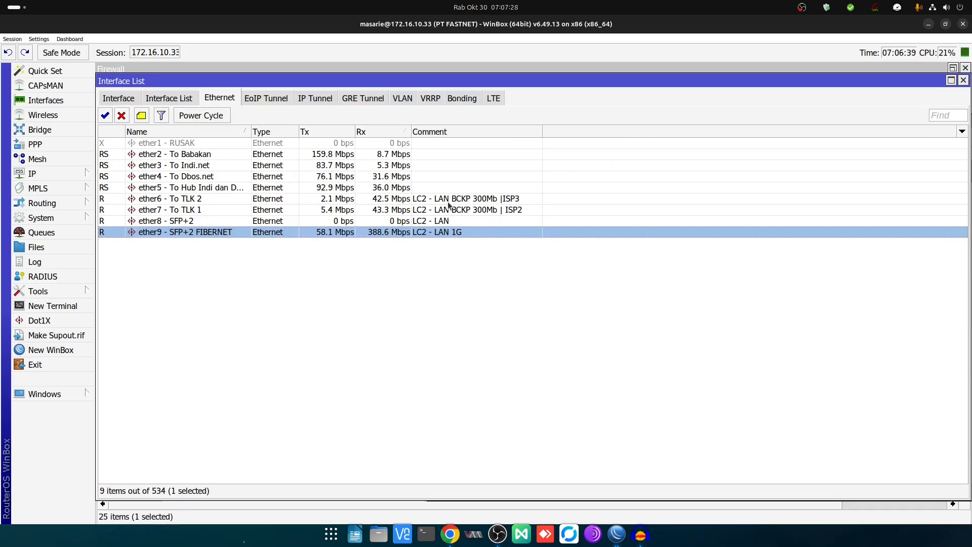
# - Return to the Ethernet interface list and check how the load is shared between backup links ether6 and ether7 and main link ether9
pyautogui.click(448, 221)
pyautogui.click(457, 200)
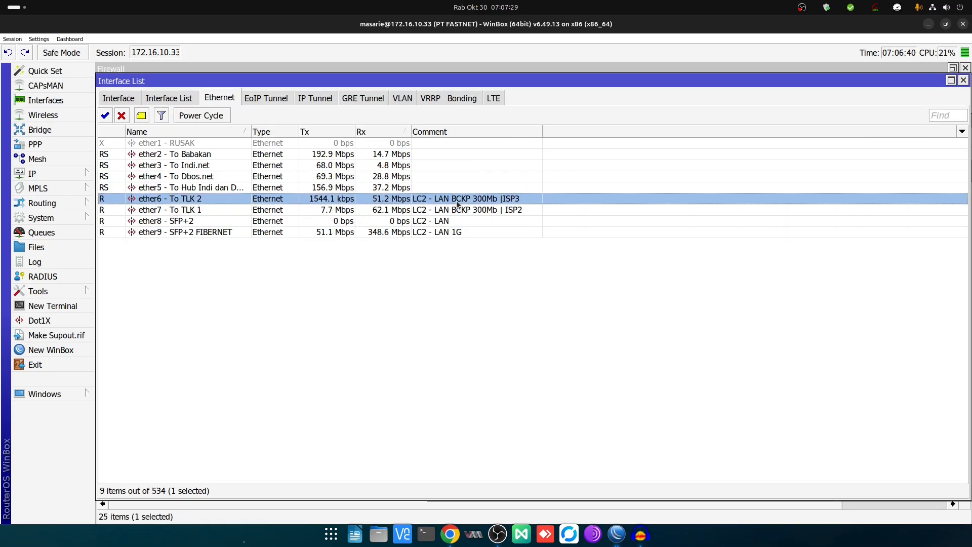
pyautogui.click(453, 210)
pyautogui.click(446, 200)
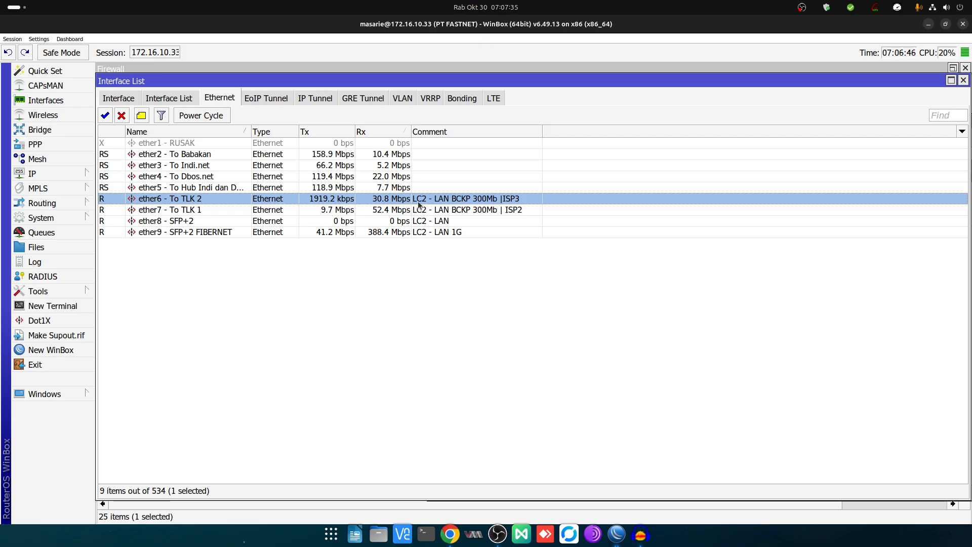
pyautogui.click(384, 232)
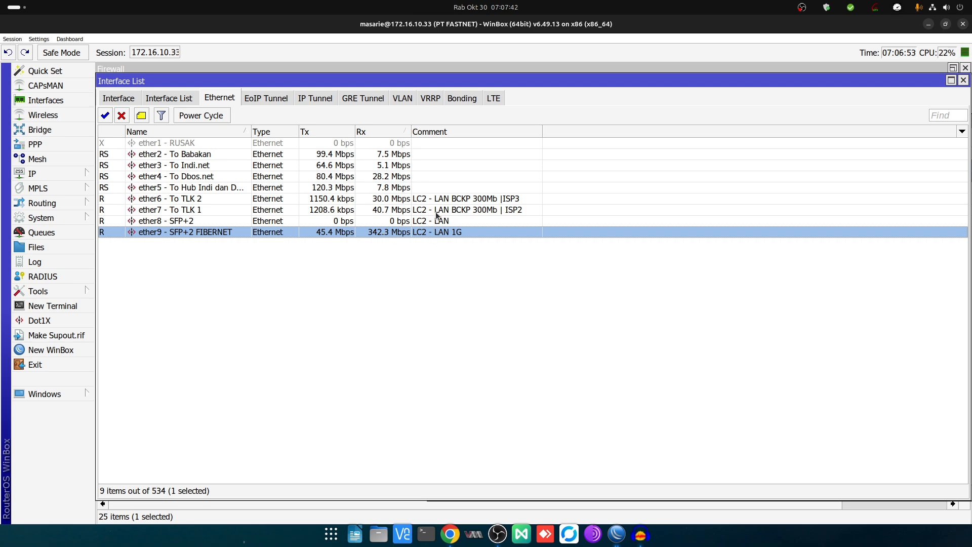
# - Open the IP route list and examine the distance 1 route through ether6 for the ke ISP3 routing mark
pyautogui.click(415, 210)
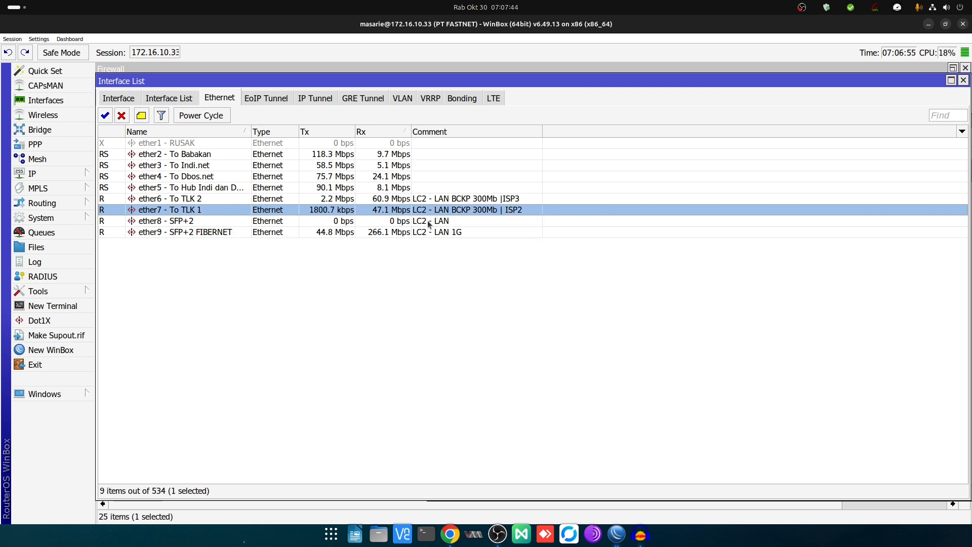
pyautogui.click(32, 173)
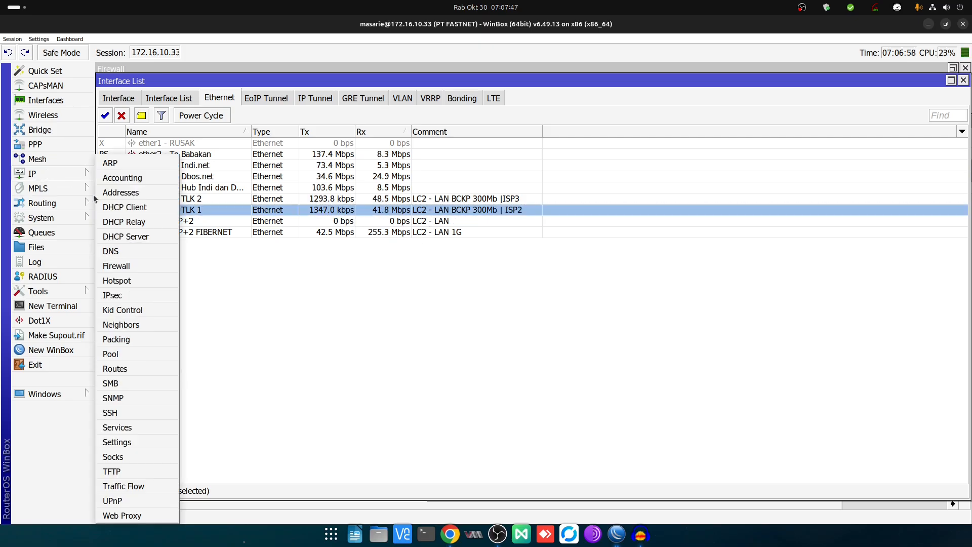
pyautogui.click(114, 368)
pyautogui.click(532, 188)
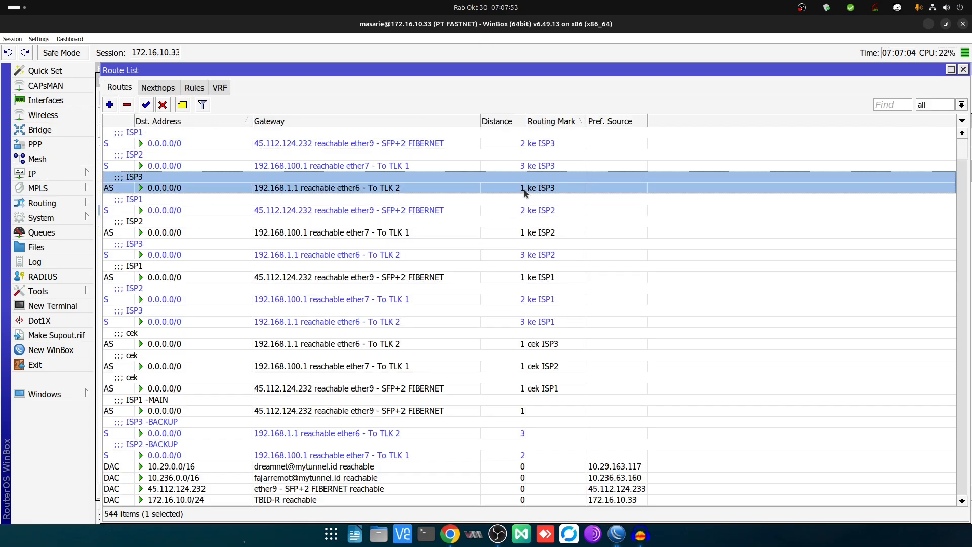
# - Close the route list and compare the live traffic on main link ether9 with backup links ether7 and ether6
pyautogui.press('Escape')
pyautogui.click(412, 231)
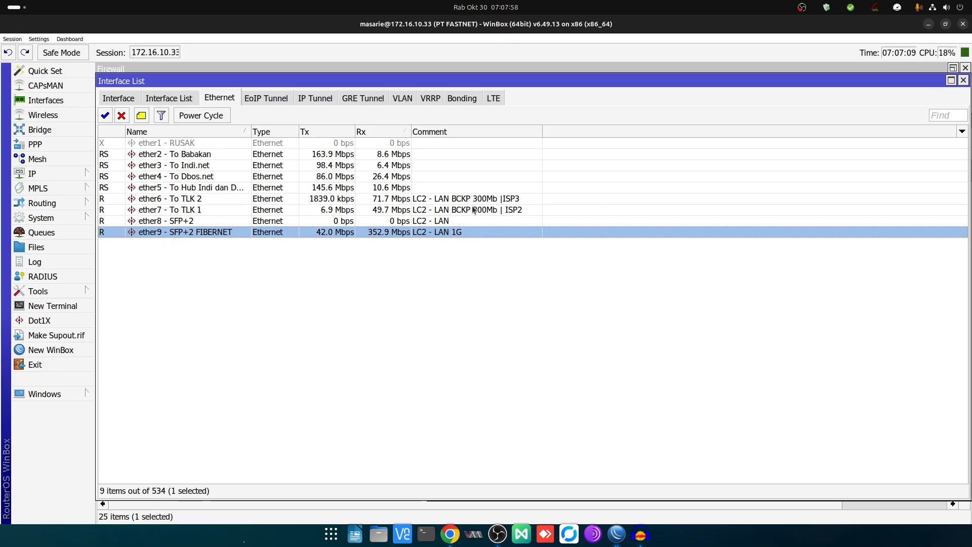
pyautogui.click(406, 213)
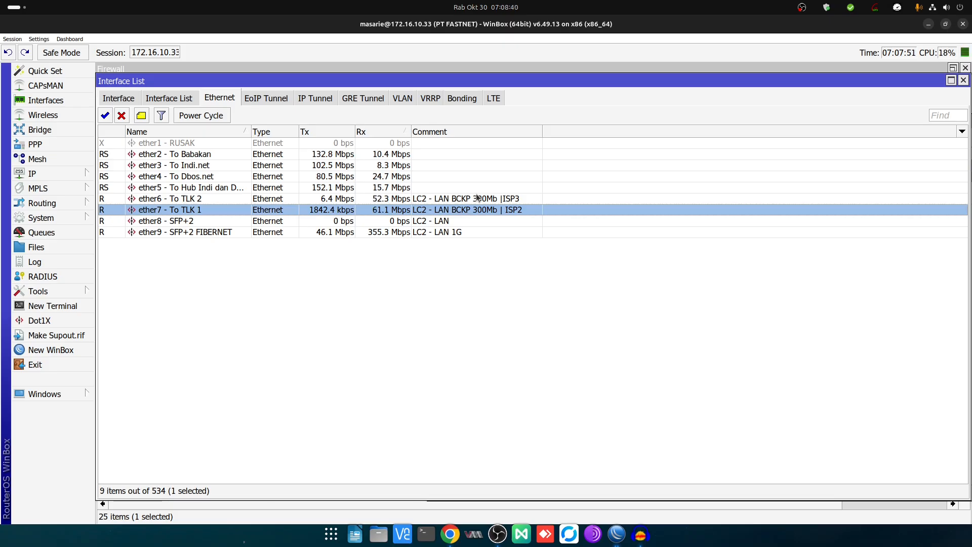
pyautogui.click(453, 198)
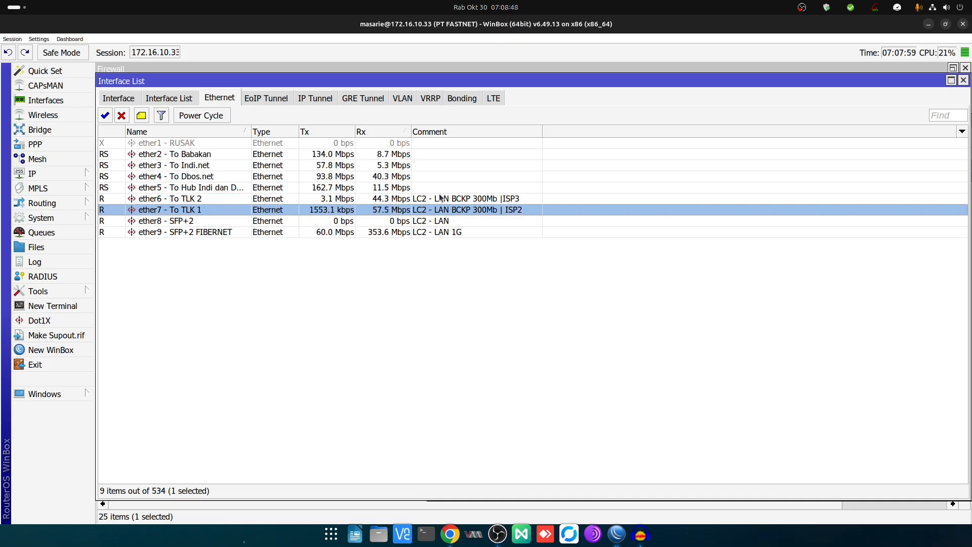
# - Open the firewall mangle rules and review the YouTube PBR group, from the first connection mark to the last routing mark
pyautogui.click(35, 174)
pyautogui.click(117, 266)
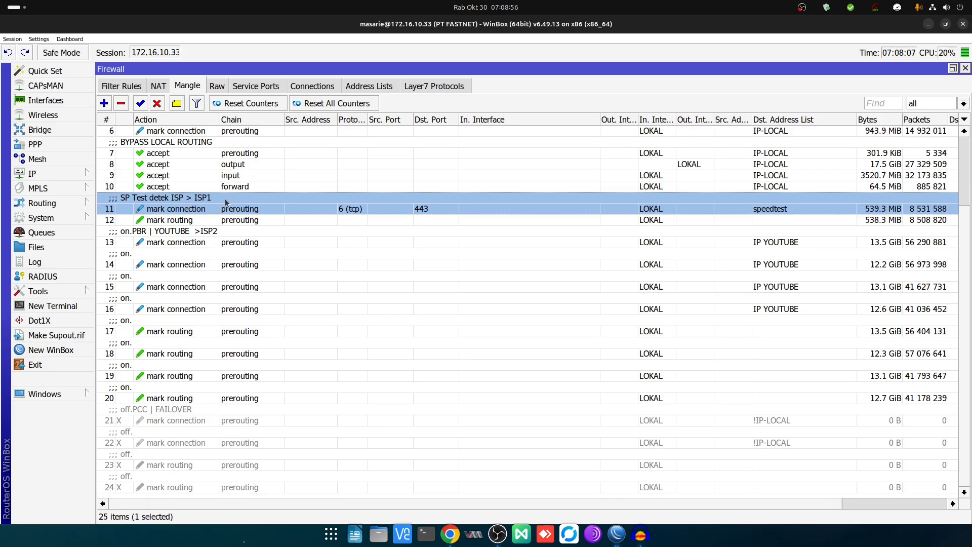
pyautogui.click(190, 233)
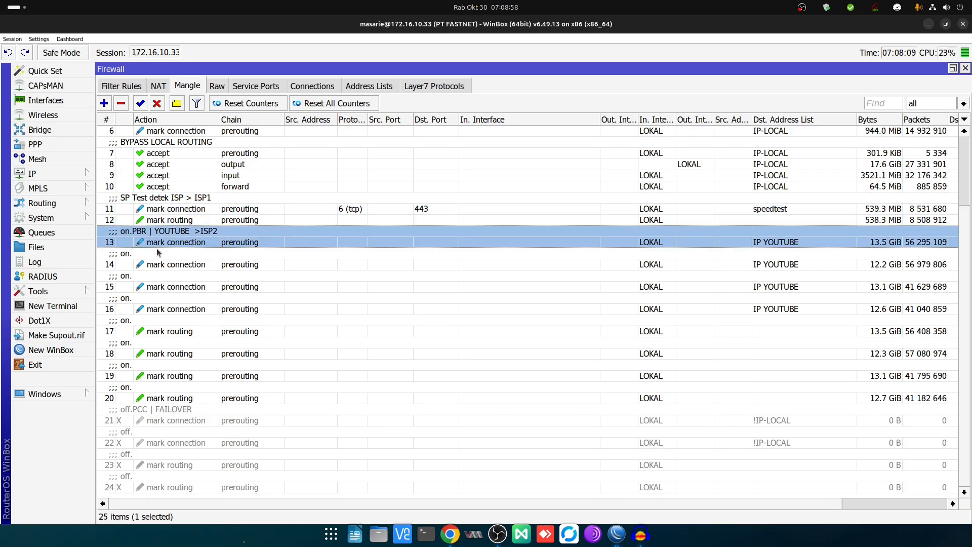
pyautogui.click(172, 398)
pyautogui.click(184, 243)
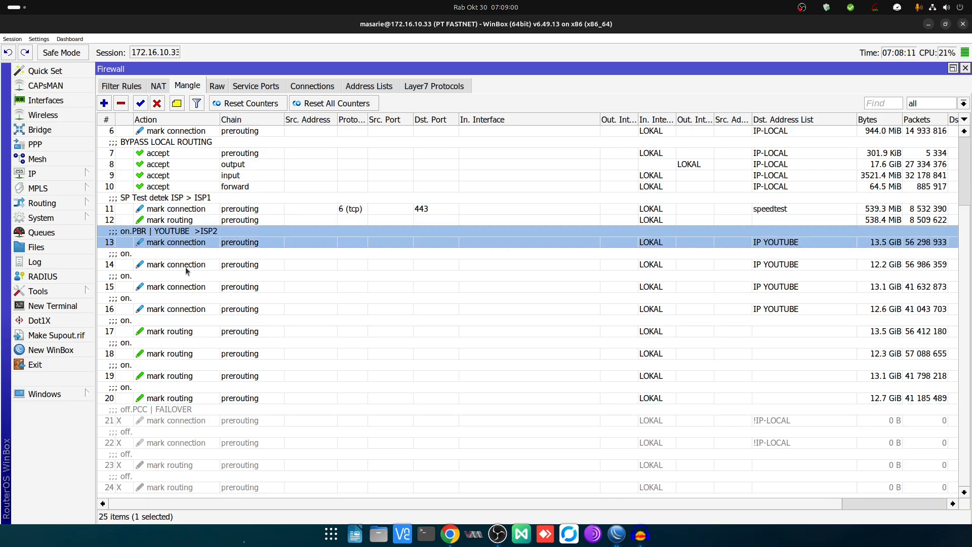
# - Review the disabled PCC failover mangle rules, covering both the connection marks and the routing marks
pyautogui.click(215, 411)
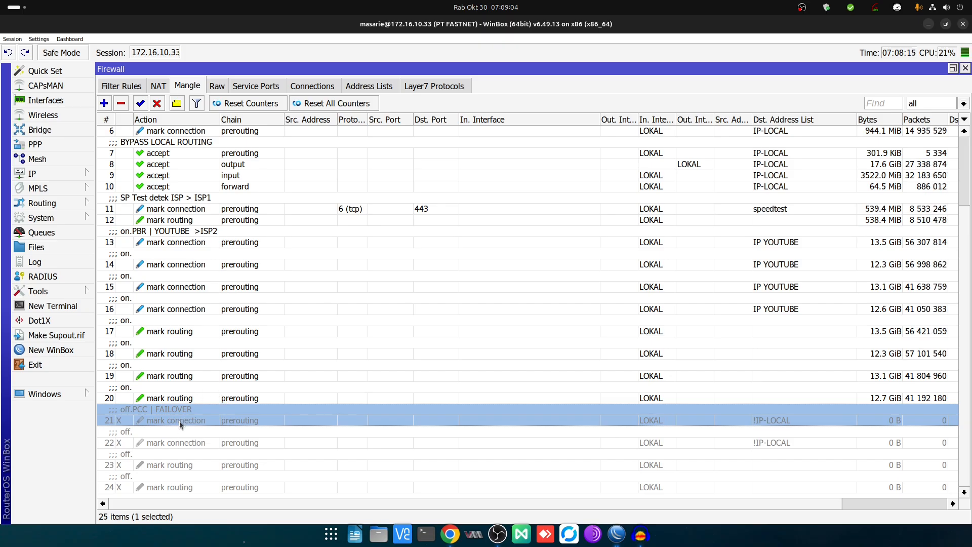
pyautogui.click(175, 440)
pyautogui.click(169, 464)
pyautogui.click(166, 486)
pyautogui.click(182, 442)
pyautogui.press('Up')
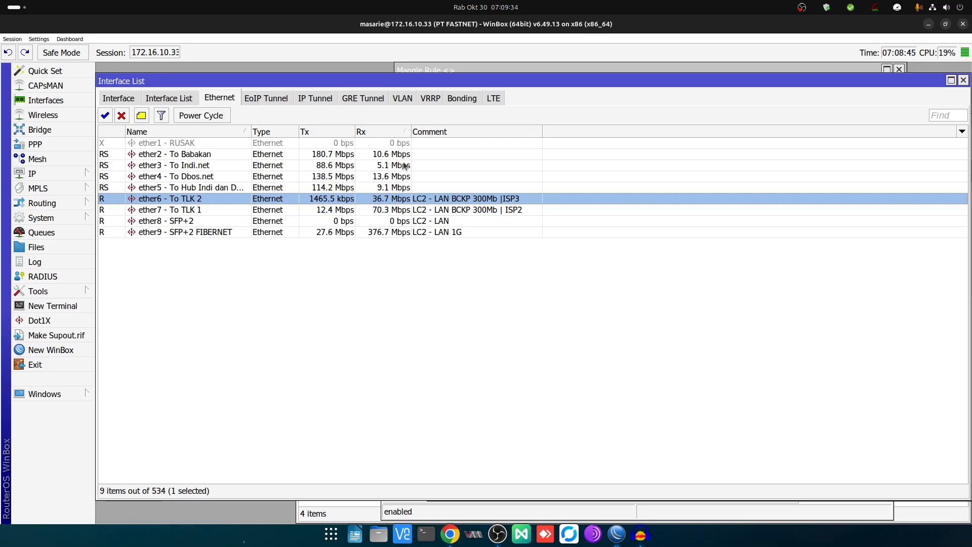
# - Check the live traffic on ISP2 backup link ether7 in the Ethernet interface list
pyautogui.click(395, 209)
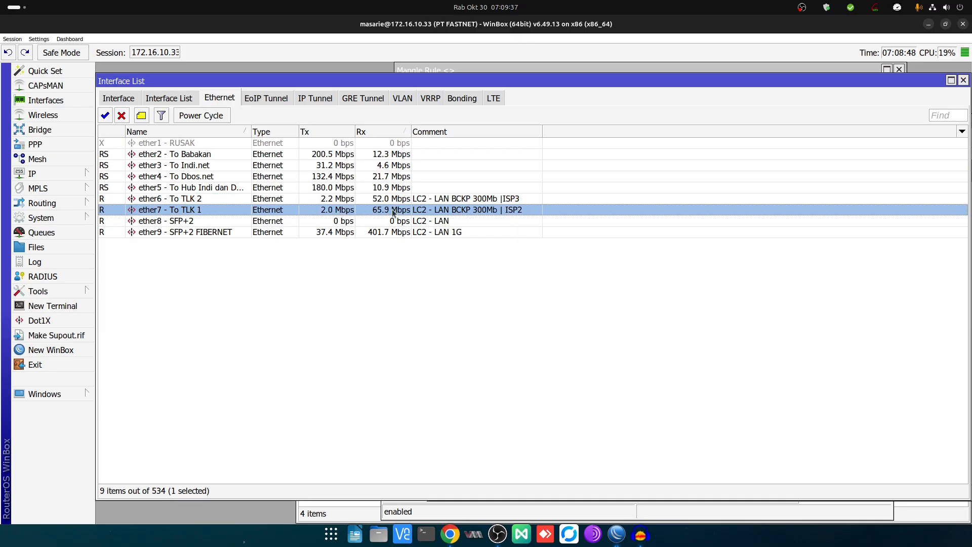